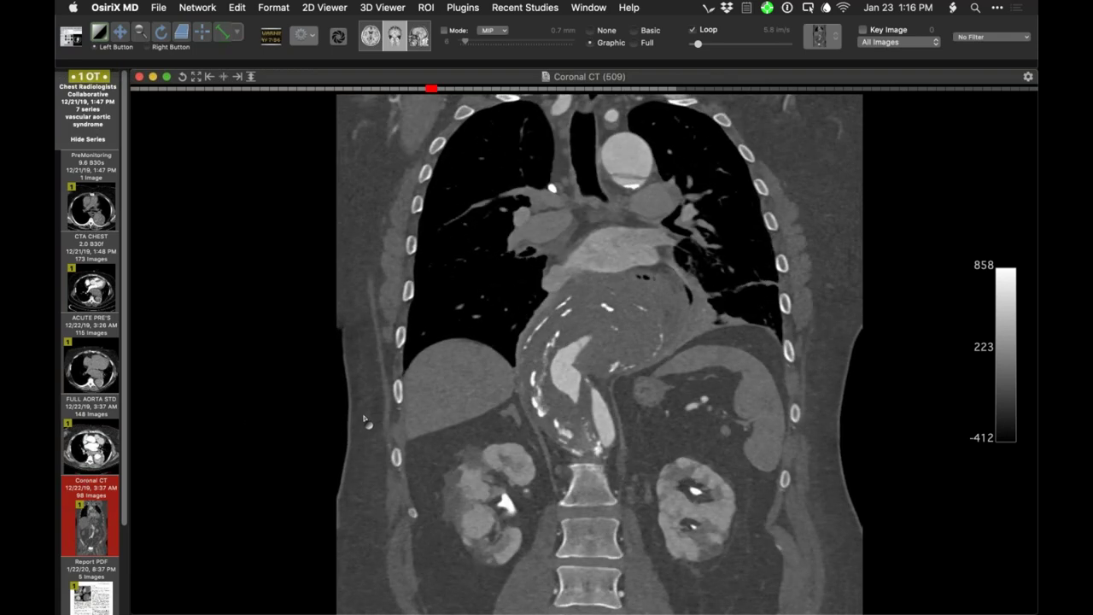
Scroll the series column until the second Report PDF thumbnail is visible.
scroll(365, 419, up, 2)
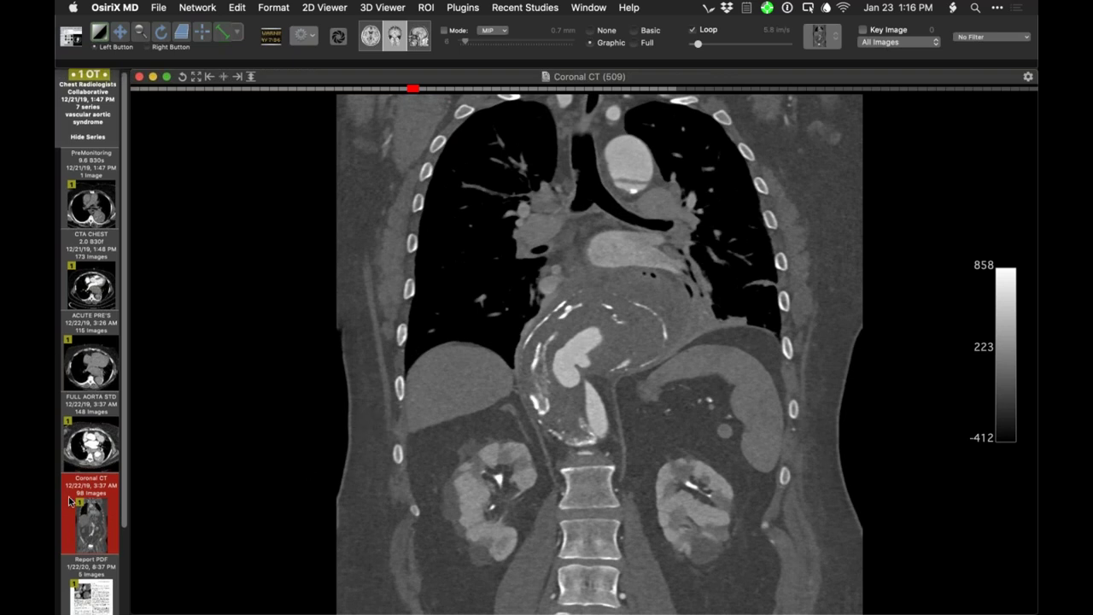
scroll(70, 501, down, 2)
scroll(98, 589, down, 3)
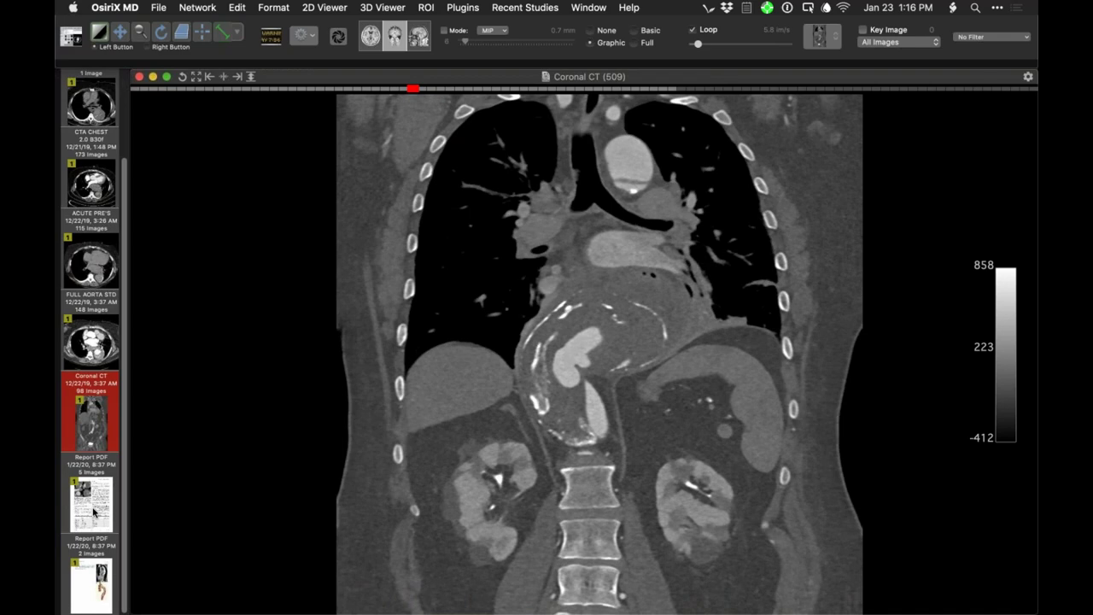
Tile a Report PDF right of the Coronal CT, then swap in the calcification article at page 3.
drag(91, 578, 771, 341)
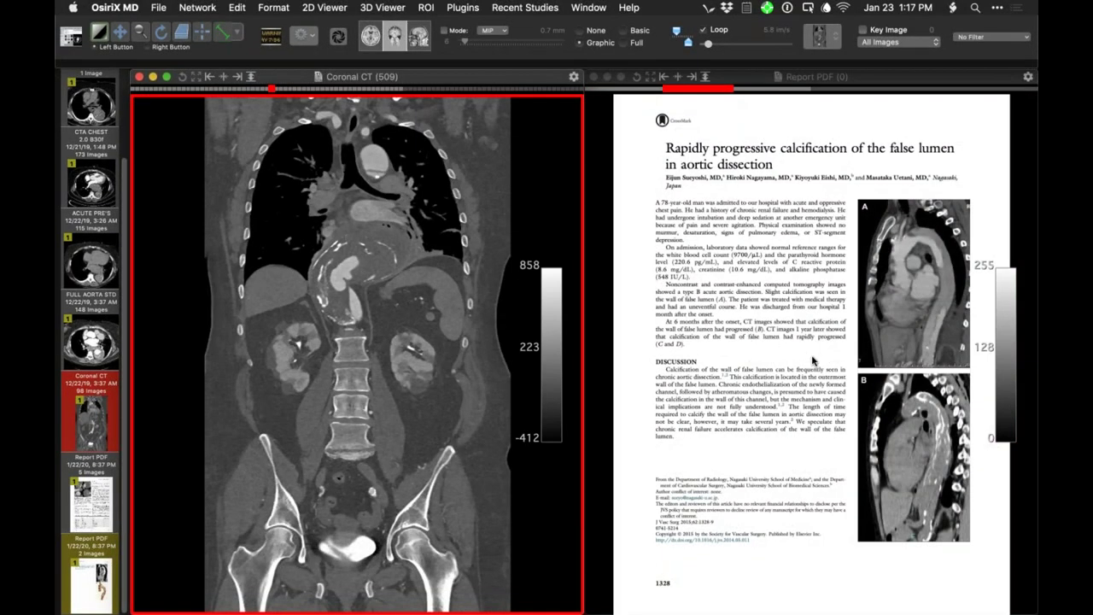
click(826, 368)
scroll(829, 369, up, 3)
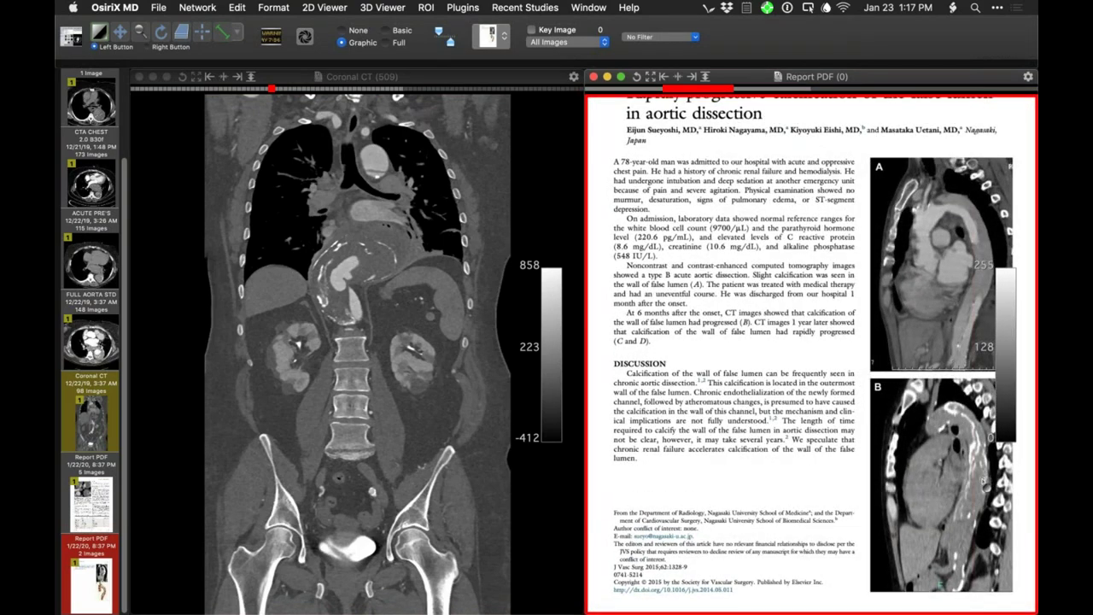
scroll(988, 488, down, 1)
scroll(989, 492, up, 1)
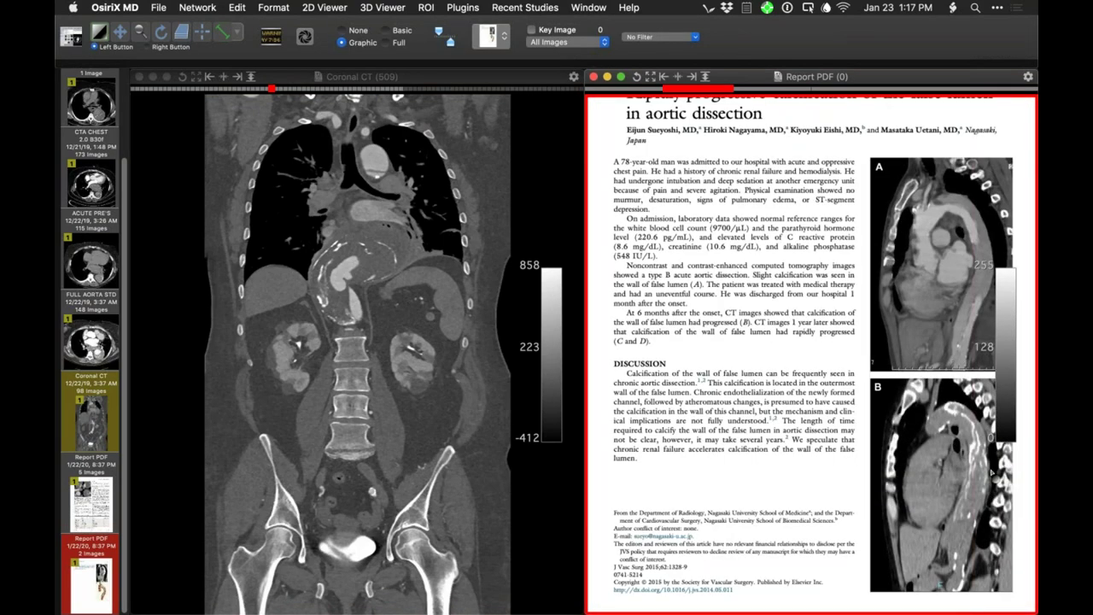
drag(84, 502, 712, 307)
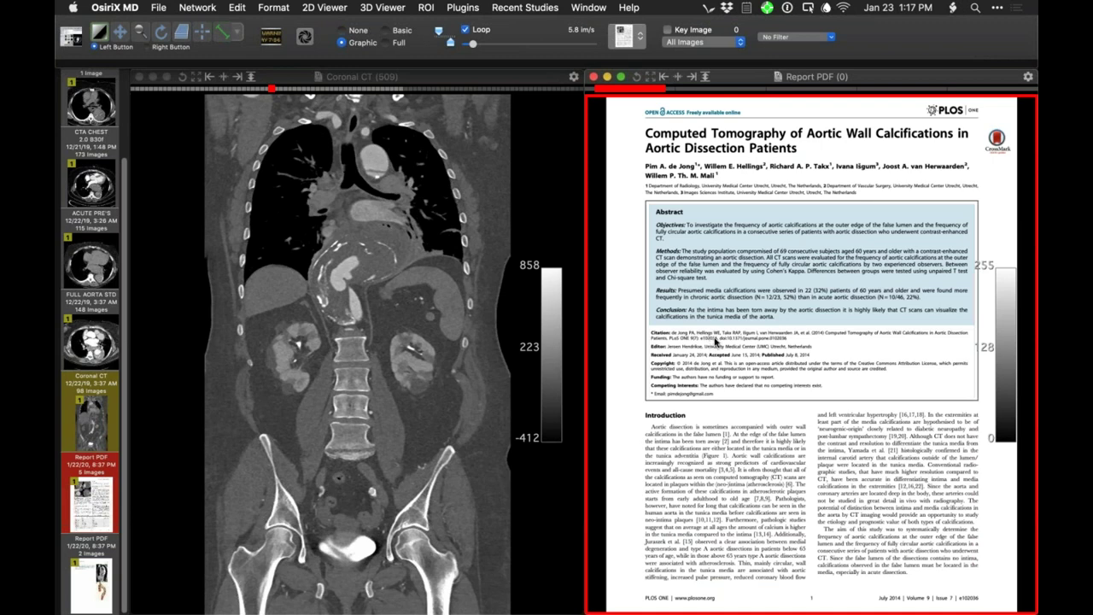
scroll(716, 340, down, 2)
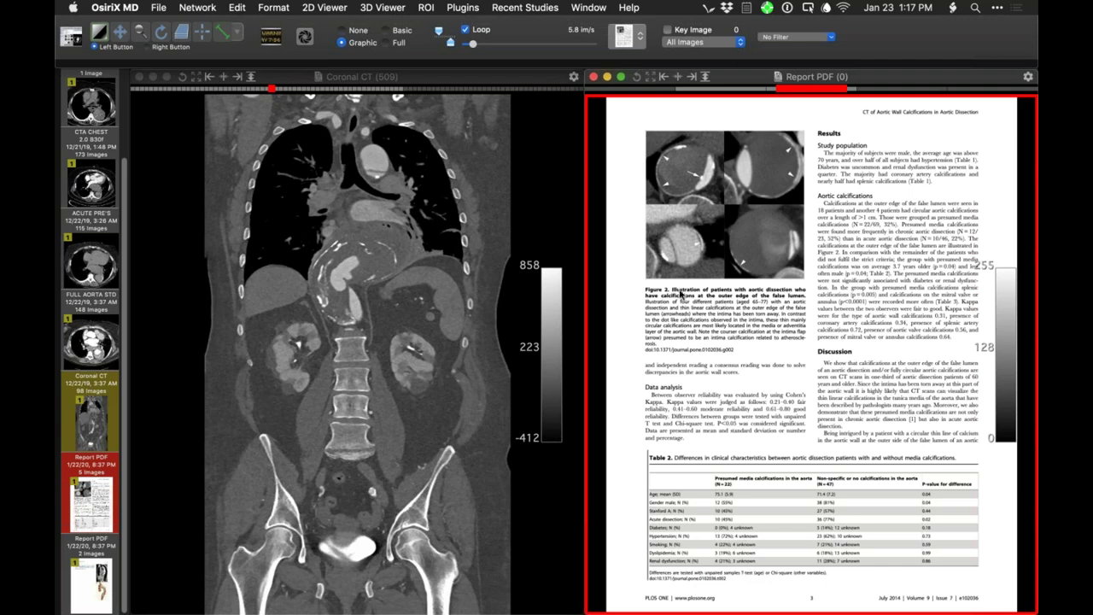
Make the Coronal CT active and step back and forth through its dissected-aorta slices.
click(345, 397)
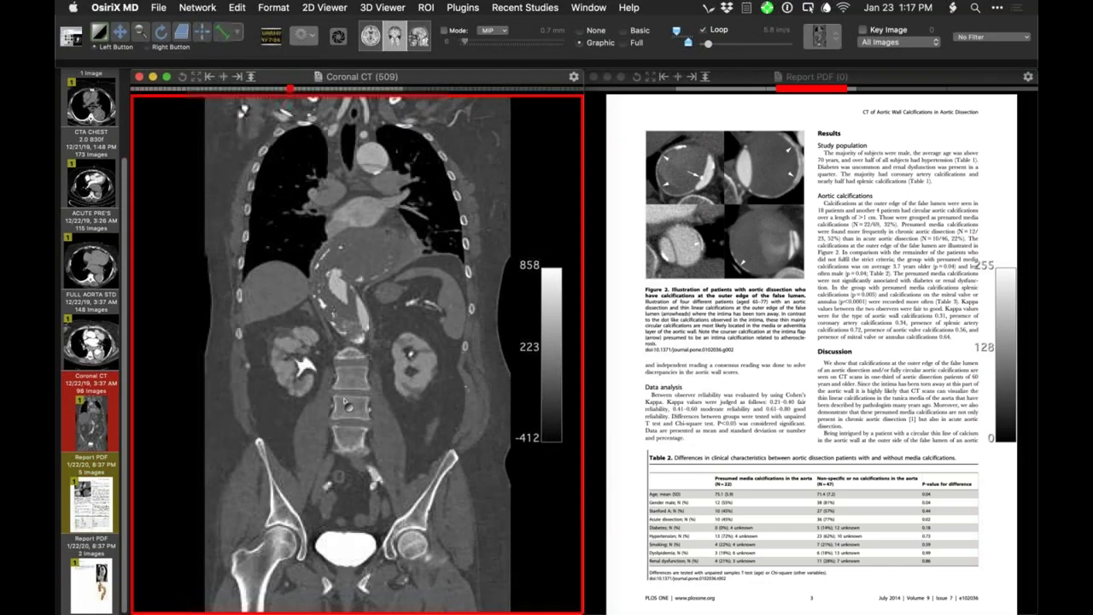
scroll(345, 392, down, 5)
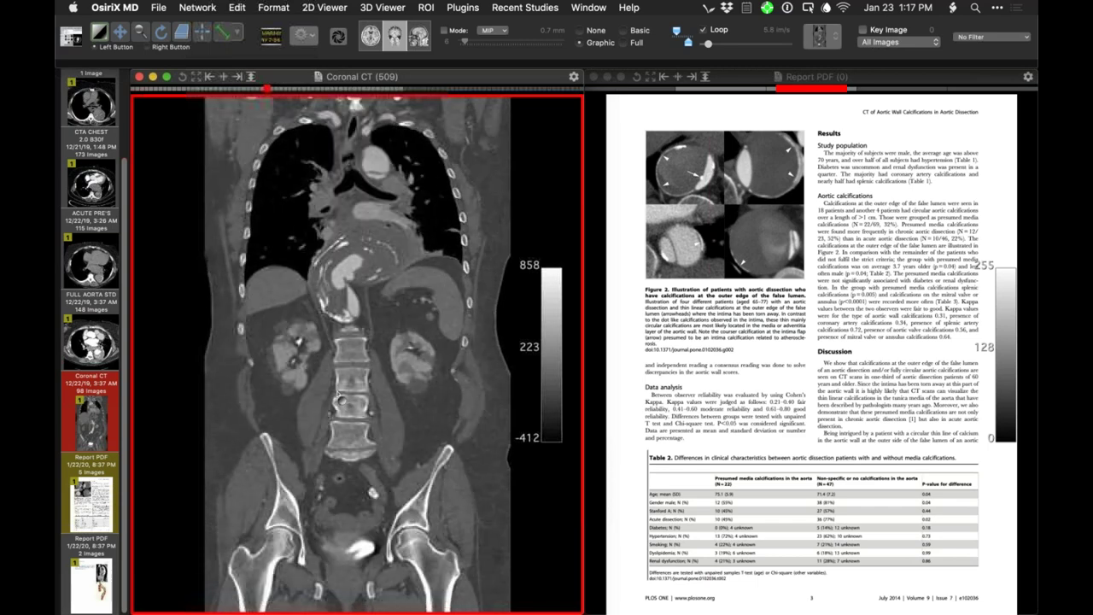
scroll(339, 403, down, 2)
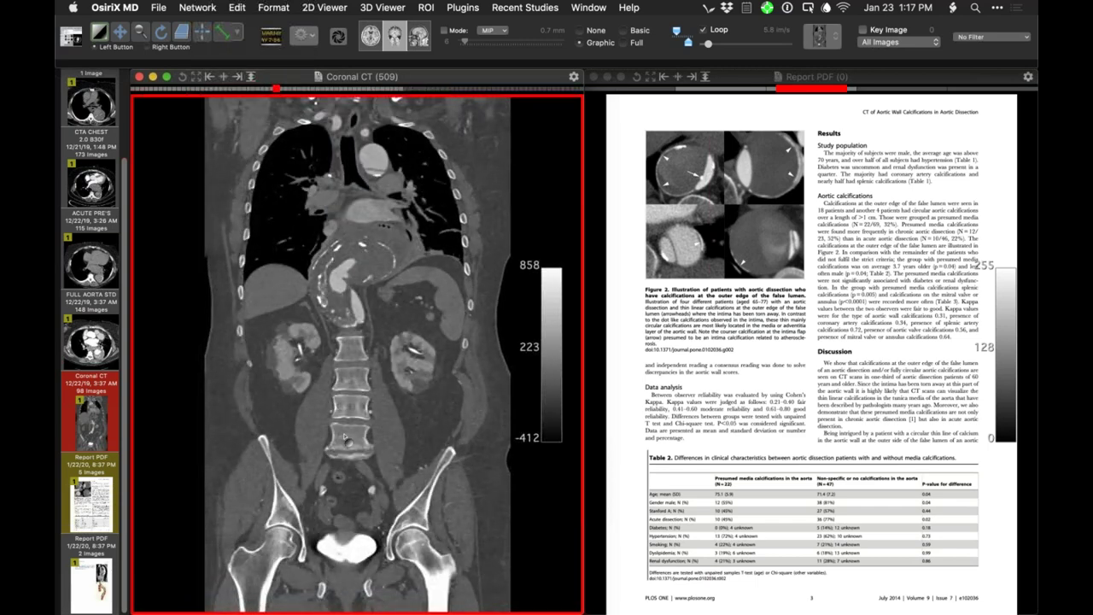
scroll(341, 411, down, 10)
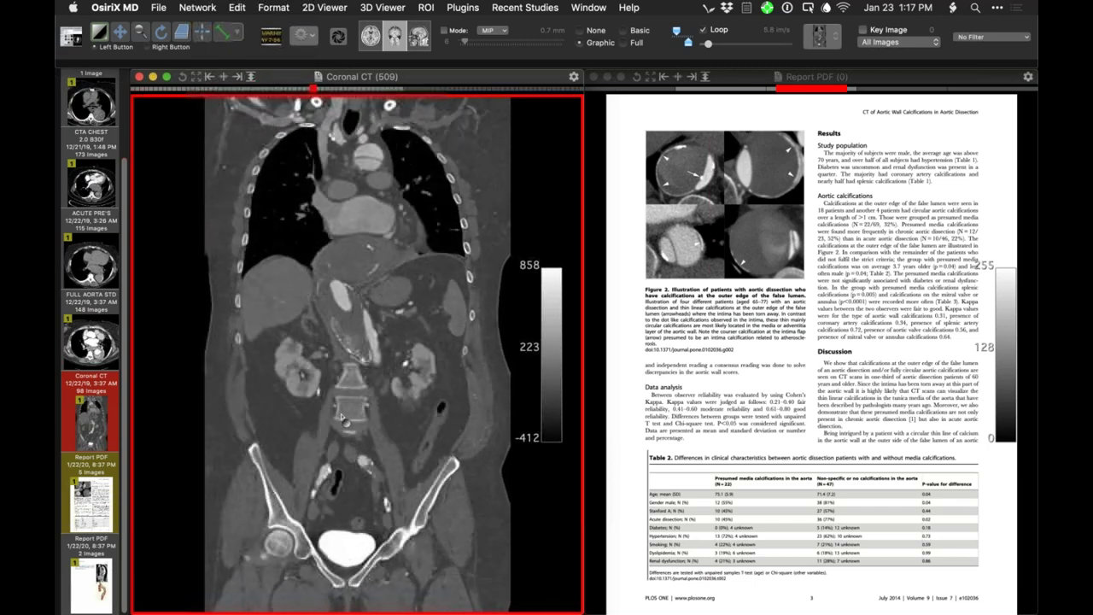
scroll(342, 427, up, 15)
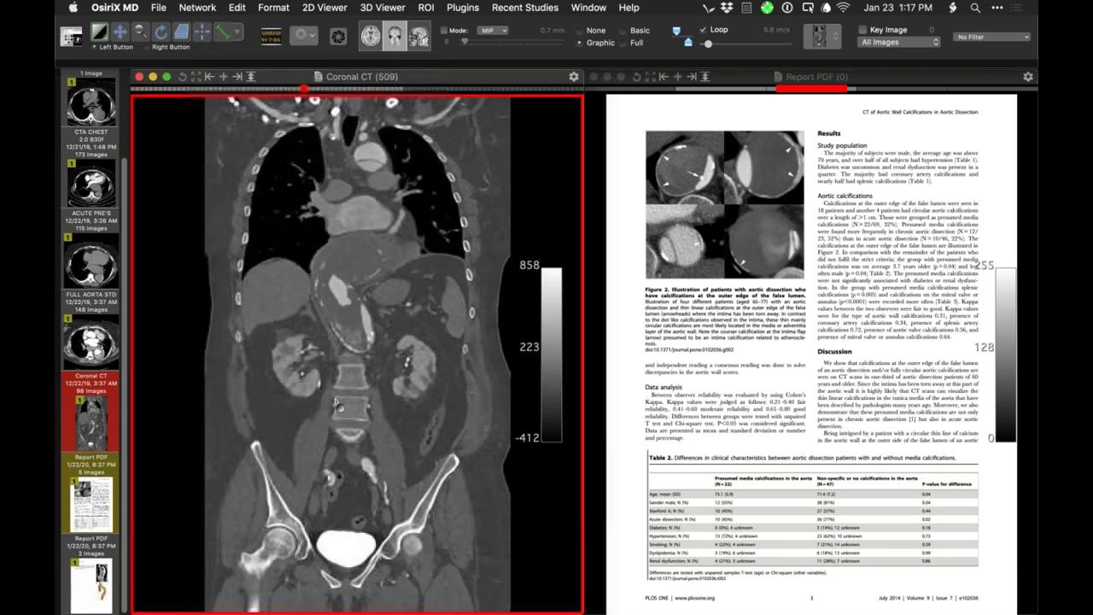
scroll(337, 399, up, 3)
scroll(331, 388, up, 3)
scroll(330, 391, down, 7)
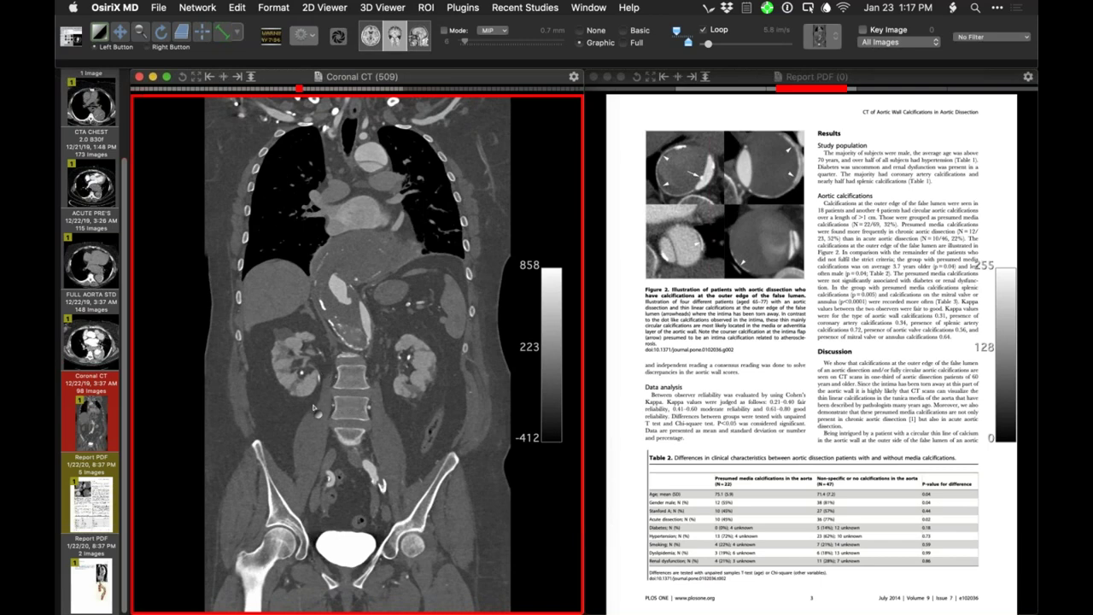
scroll(309, 405, down, 4)
scroll(307, 401, up, 4)
scroll(306, 400, up, 8)
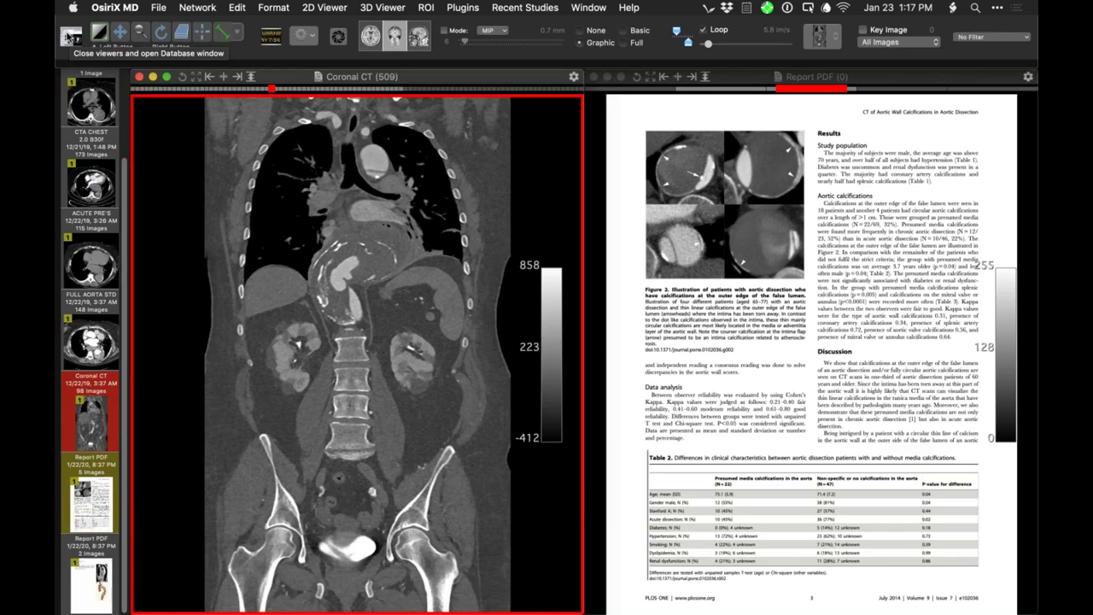
Open the acute aortic syndrome study's FULL AORTA STD axial CT with its Report PDF beside it.
click(69, 38)
click(250, 117)
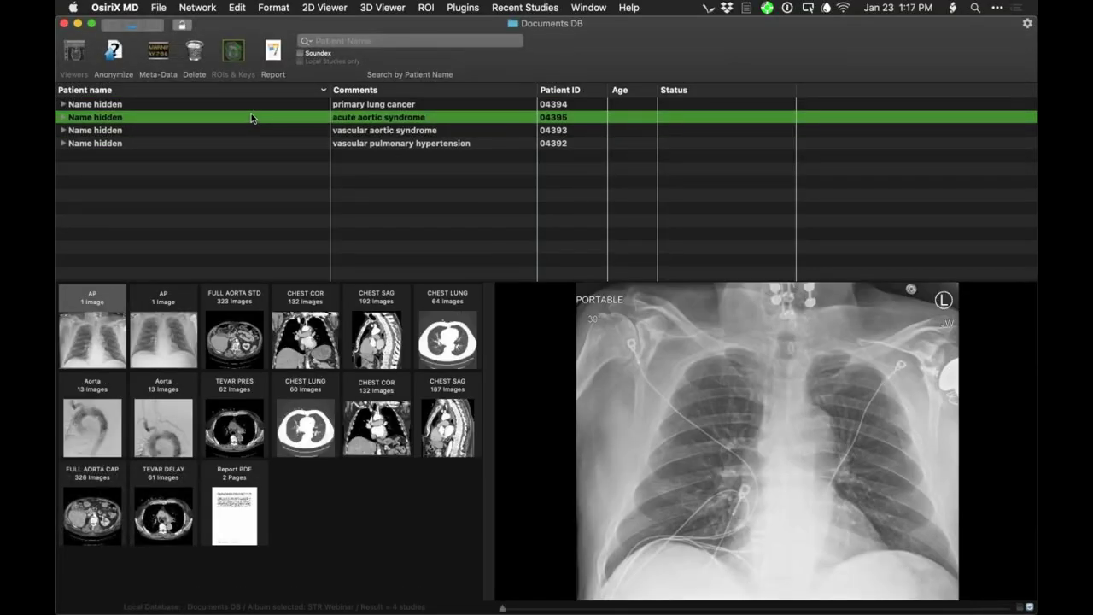
double_click(235, 346)
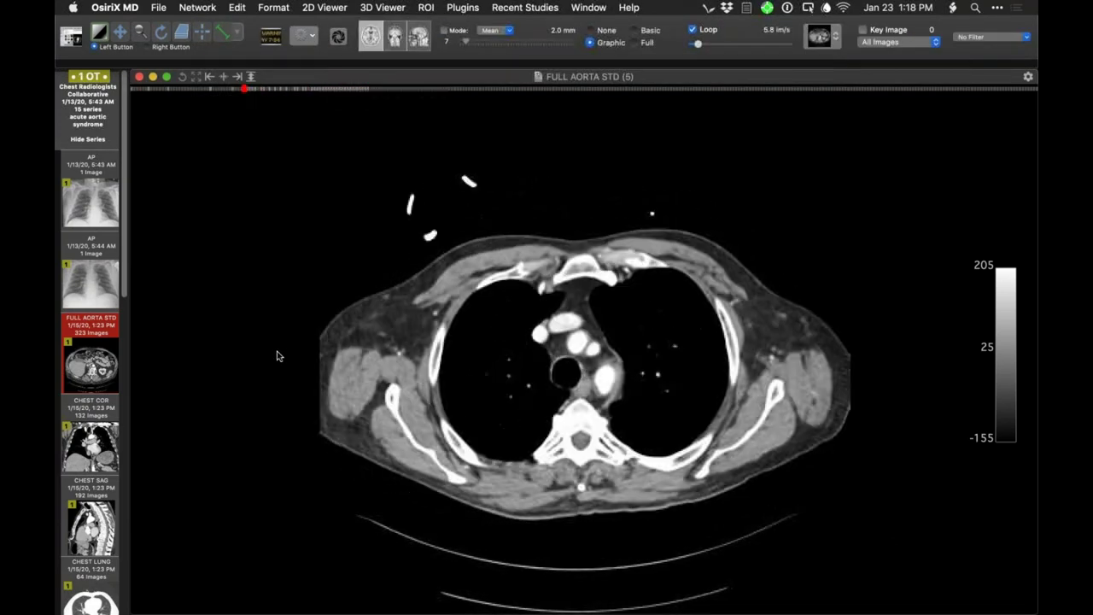
scroll(104, 462, down, 15)
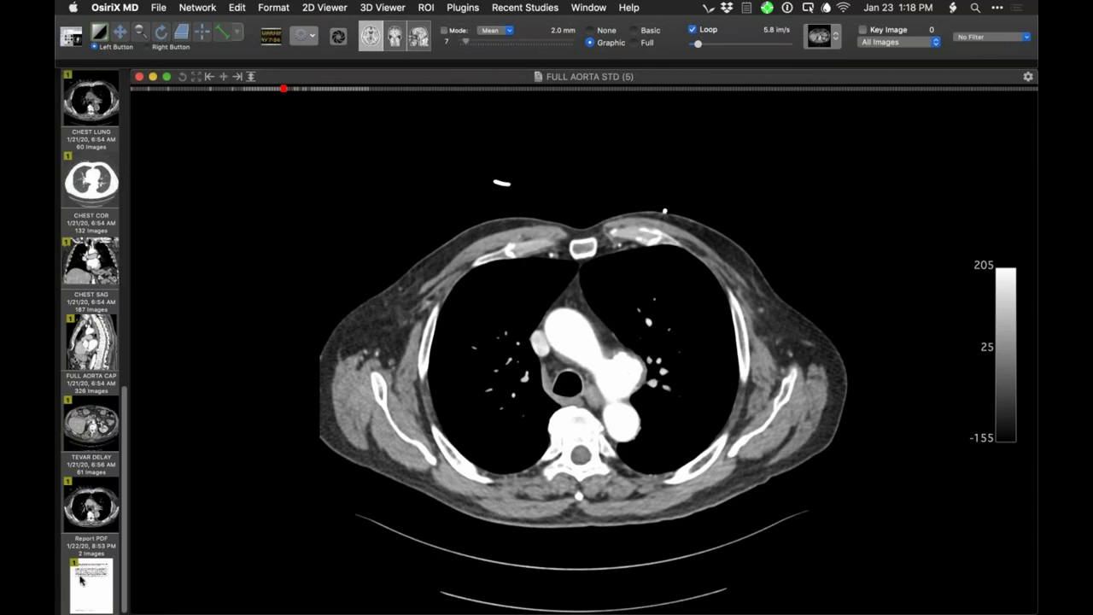
click(81, 581)
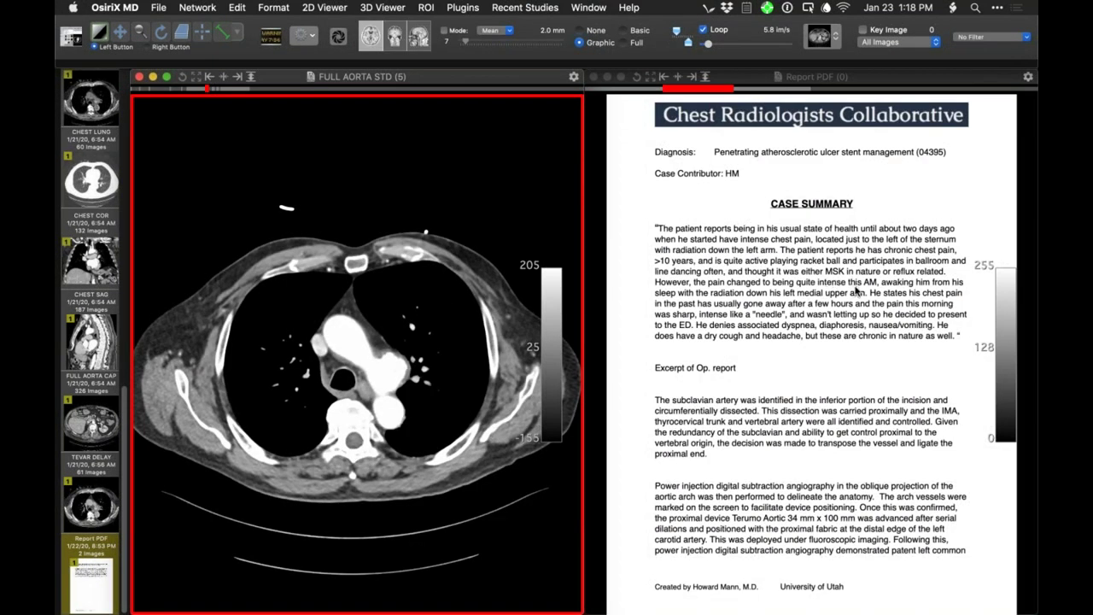
Soften the CT window contrast and page through the FULL AORTA STD axial slices.
click(857, 291)
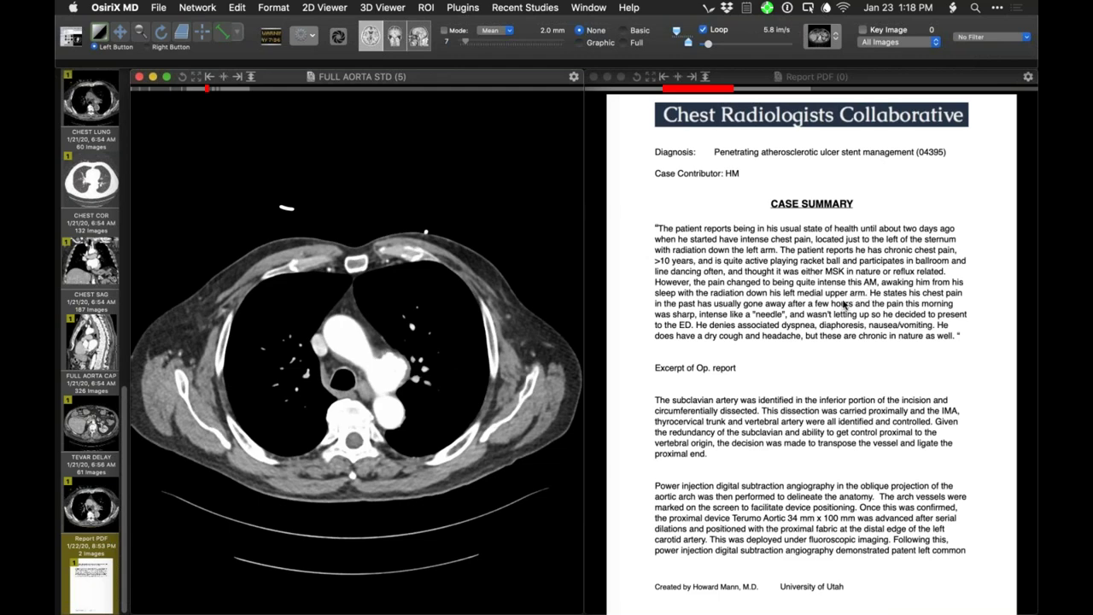
drag(321, 480, 314, 485)
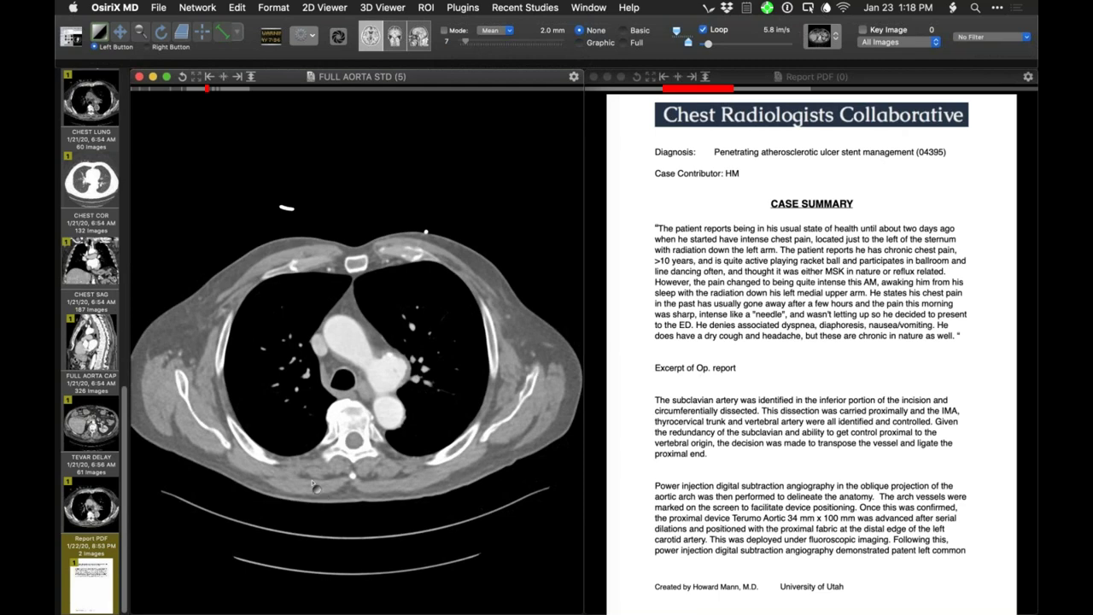
scroll(309, 485, up, 5)
scroll(303, 483, down, 4)
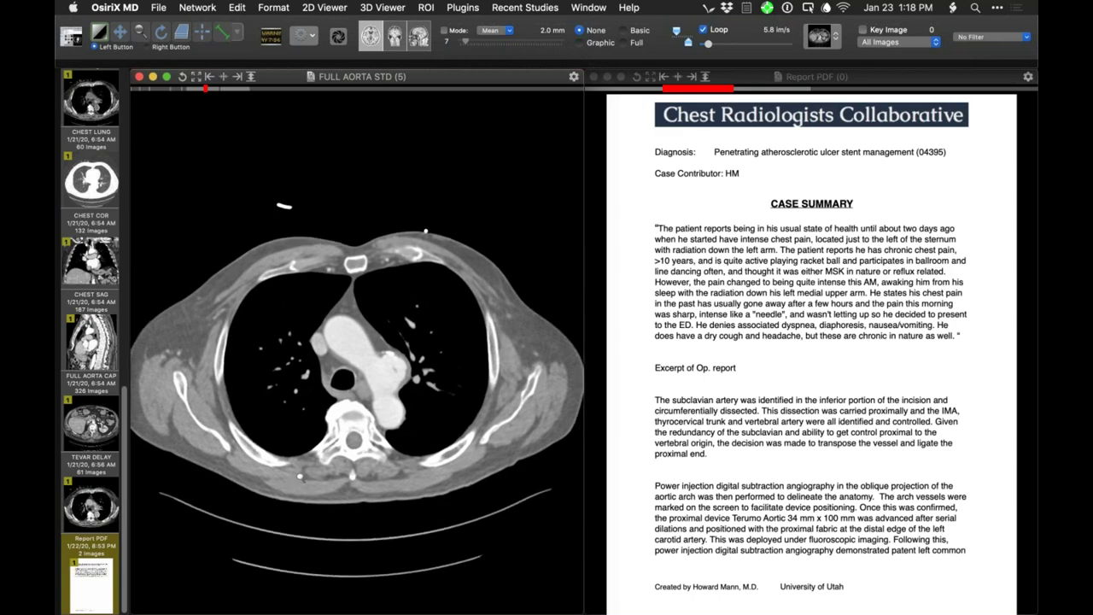
scroll(287, 465, up, 3)
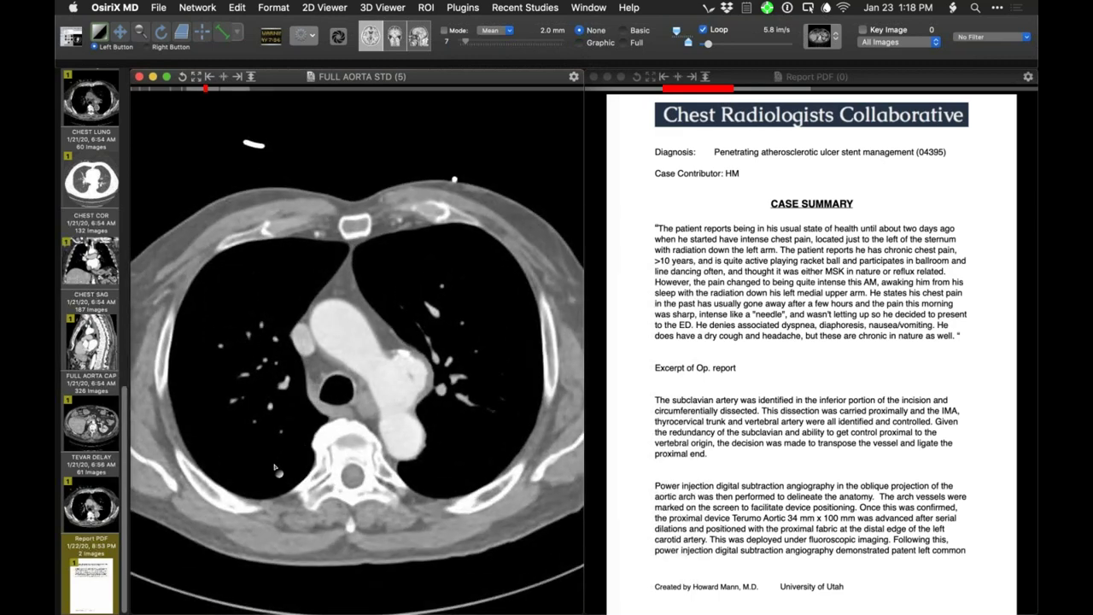
scroll(275, 469, up, 3)
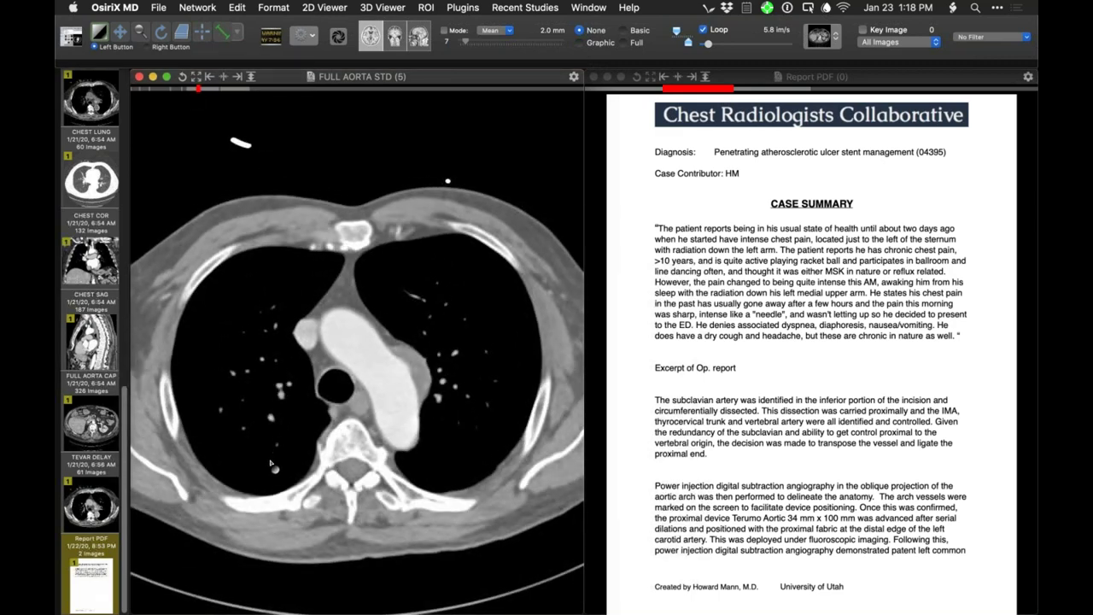
scroll(271, 465, down, 1)
scroll(271, 466, down, 4)
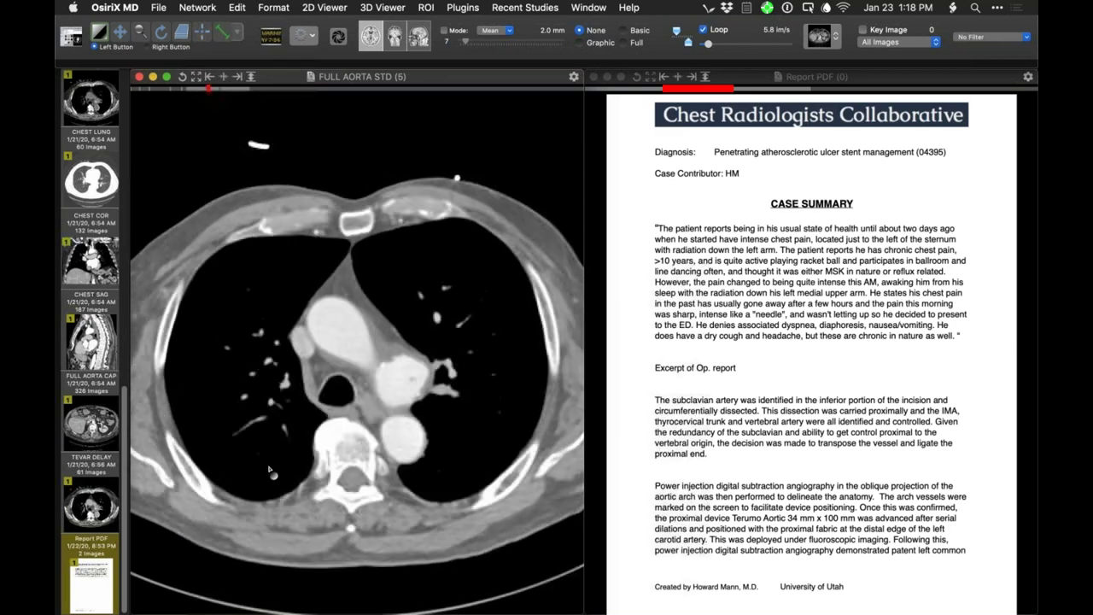
scroll(271, 468, up, 4)
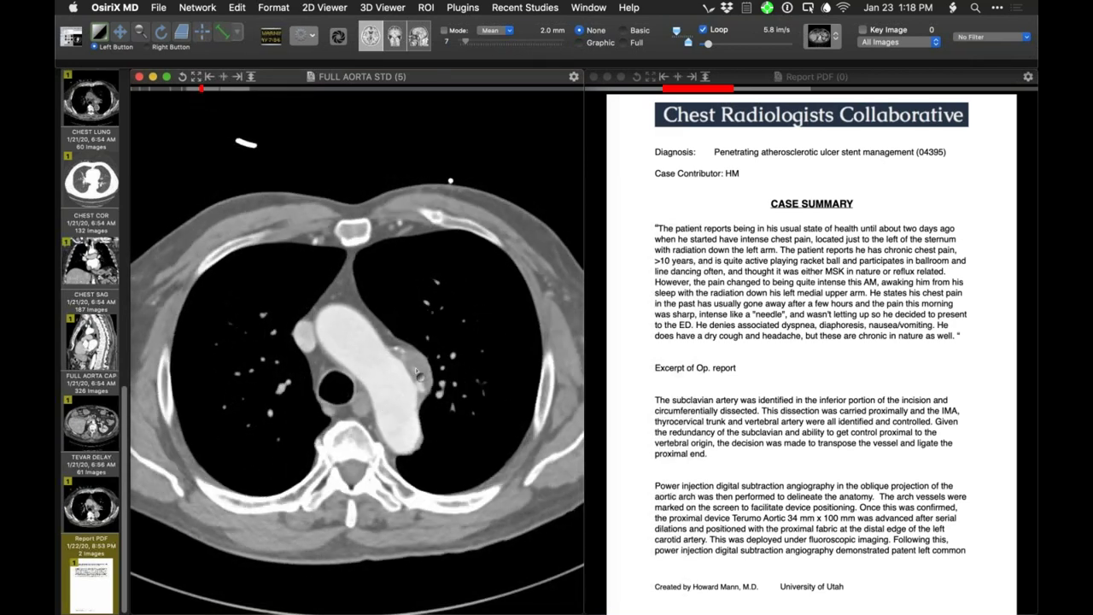
scroll(354, 456, down, 3)
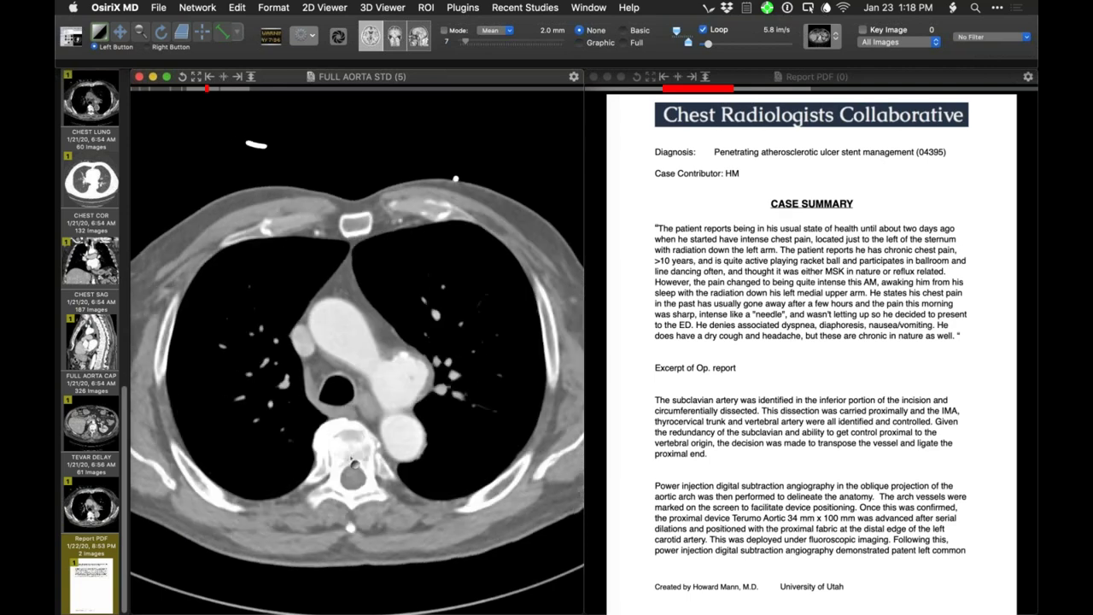
scroll(353, 458, up, 4)
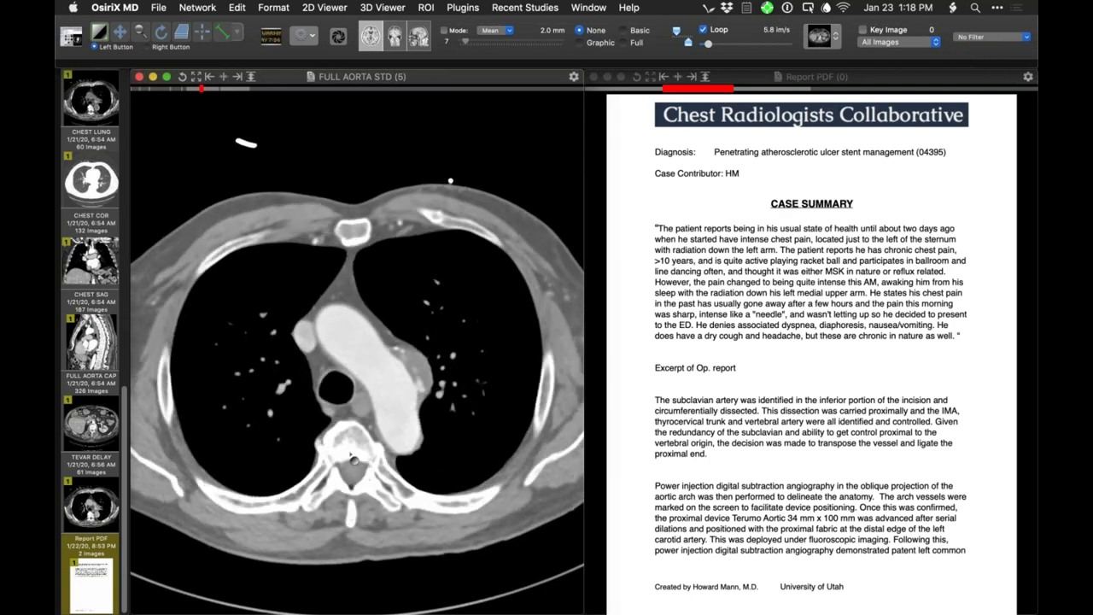
scroll(353, 459, down, 3)
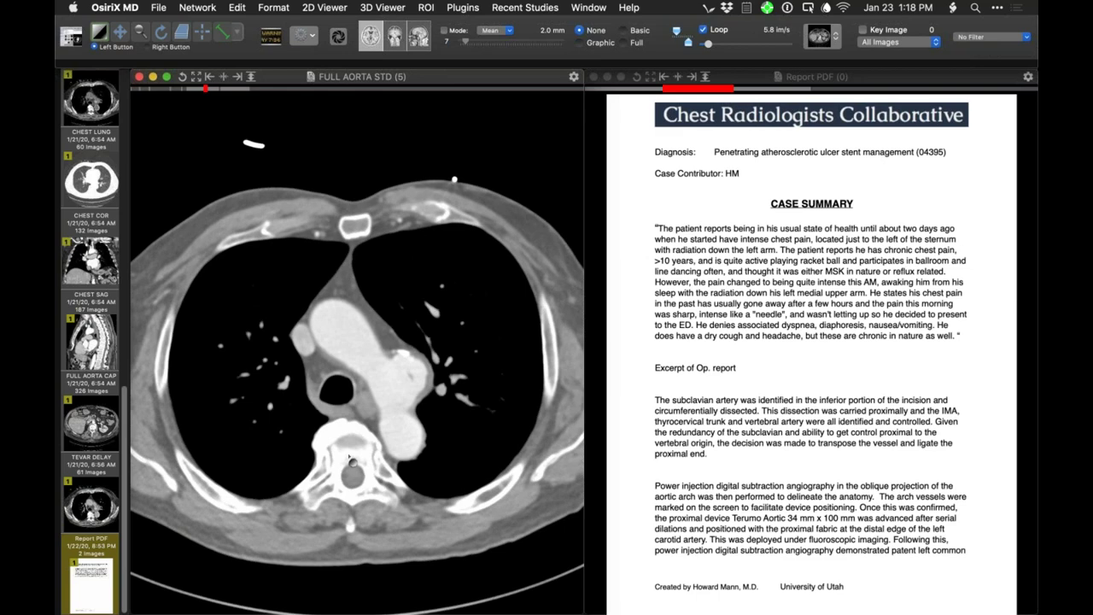
scroll(351, 462, down, 2)
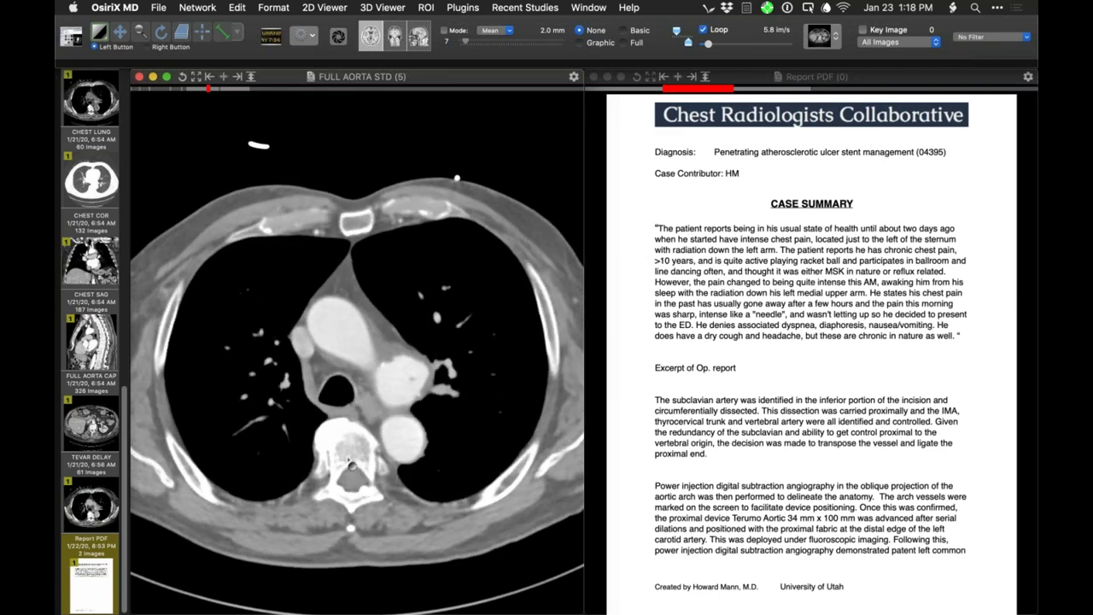
scroll(350, 461, up, 1)
scroll(350, 460, up, 3)
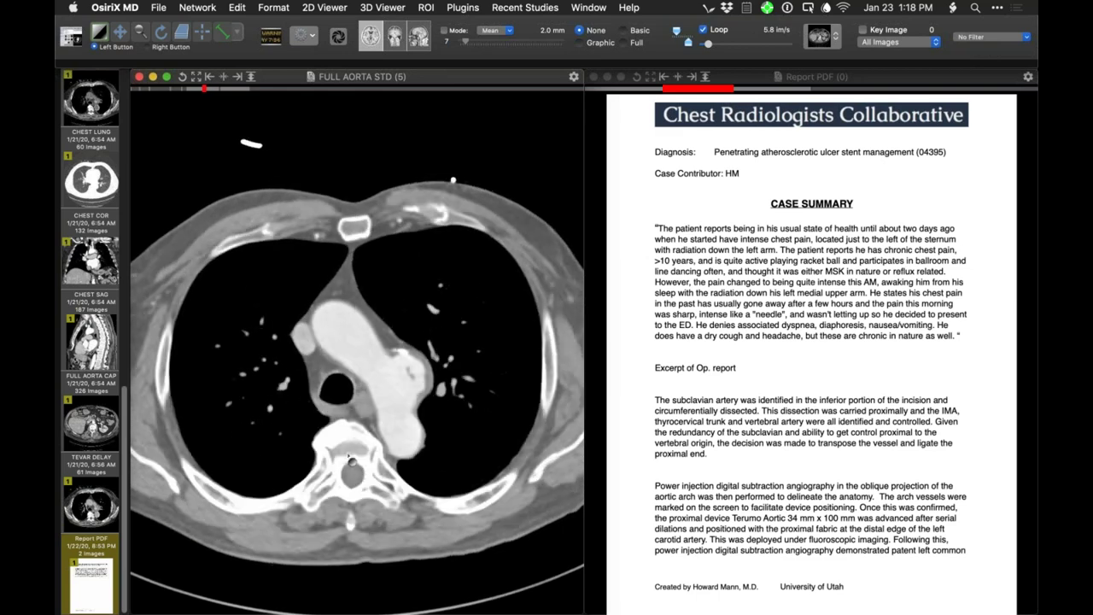
scroll(351, 460, up, 5)
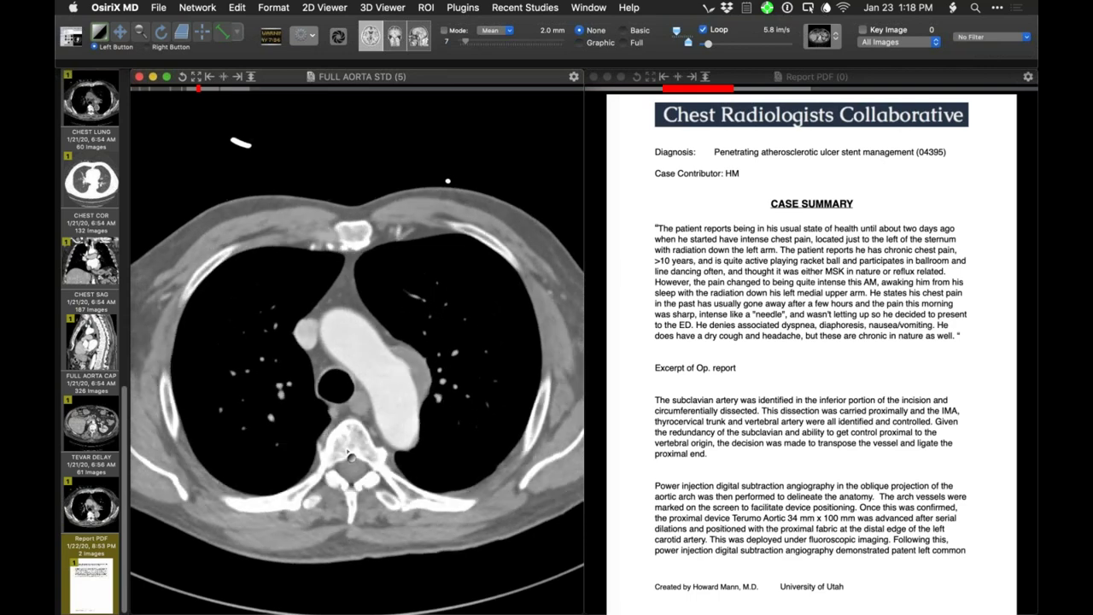
scroll(348, 459, down, 3)
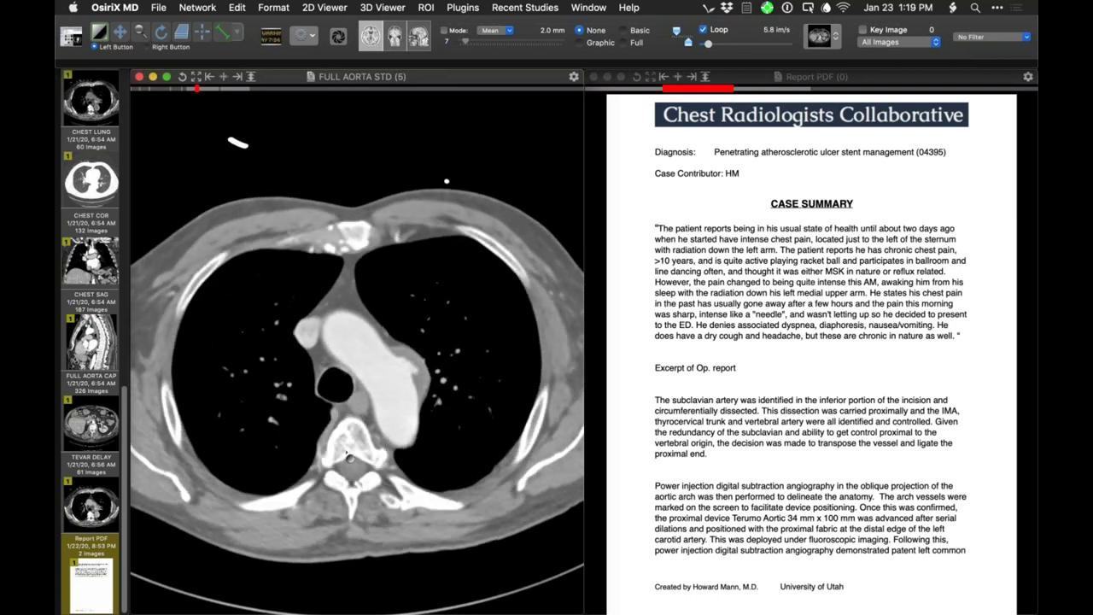
scroll(348, 457, down, 3)
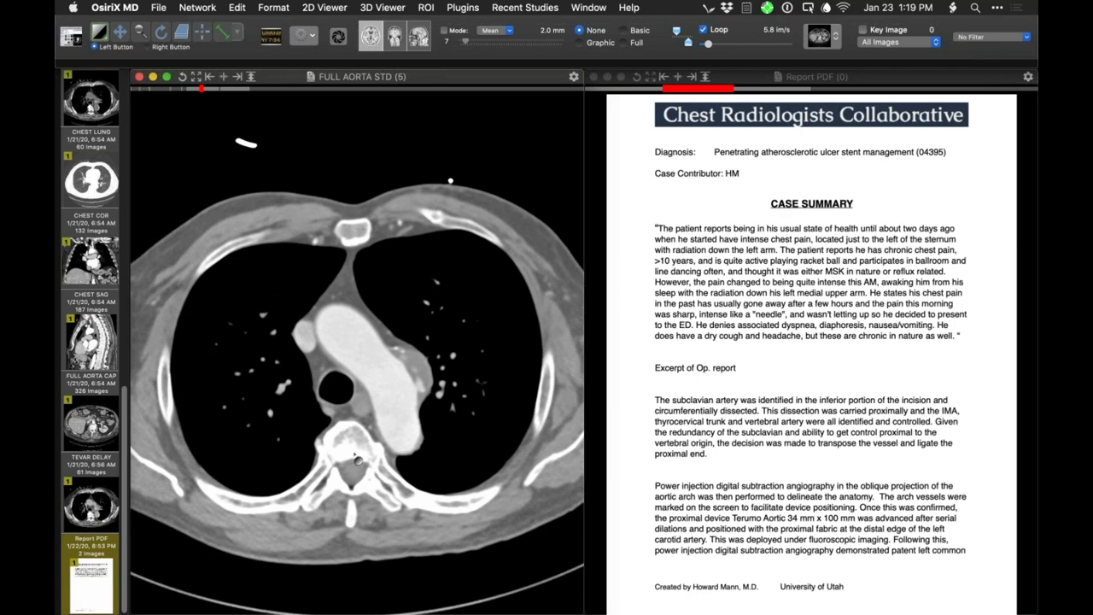
scroll(370, 417, down, 3)
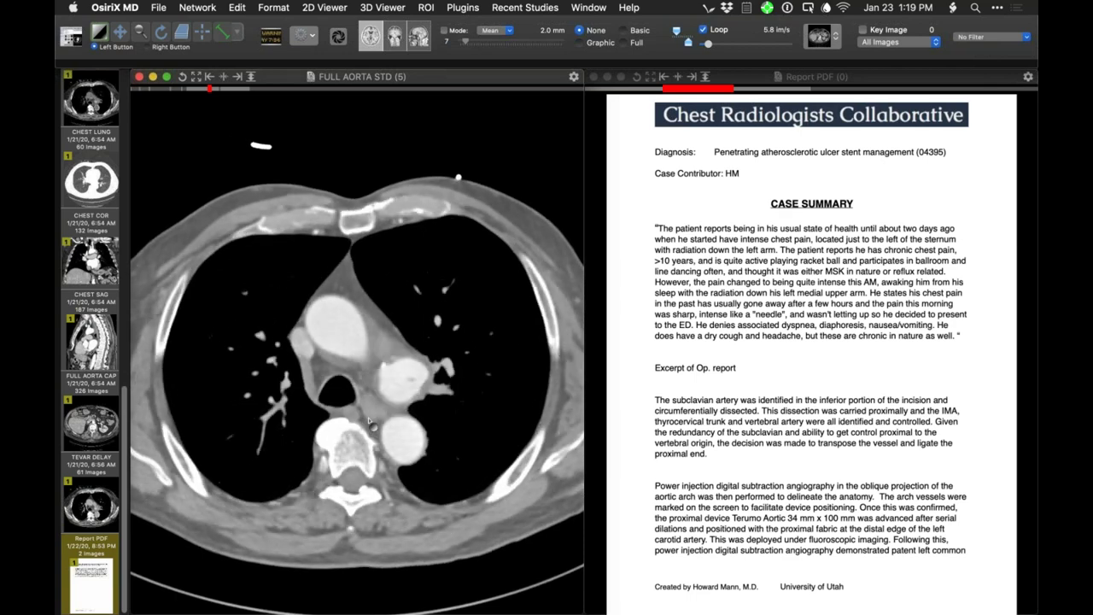
scroll(372, 419, up, 4)
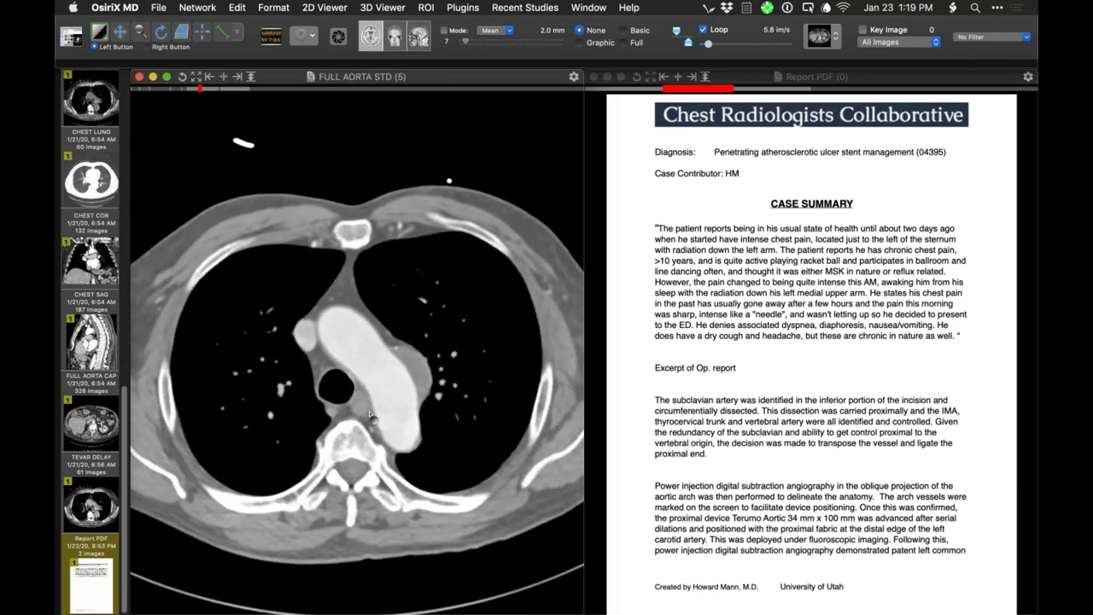
Load the CHEST COR coronal series into the left viewer, browse its slices and pan the image lower.
drag(104, 265, 293, 276)
scroll(291, 342, down, 20)
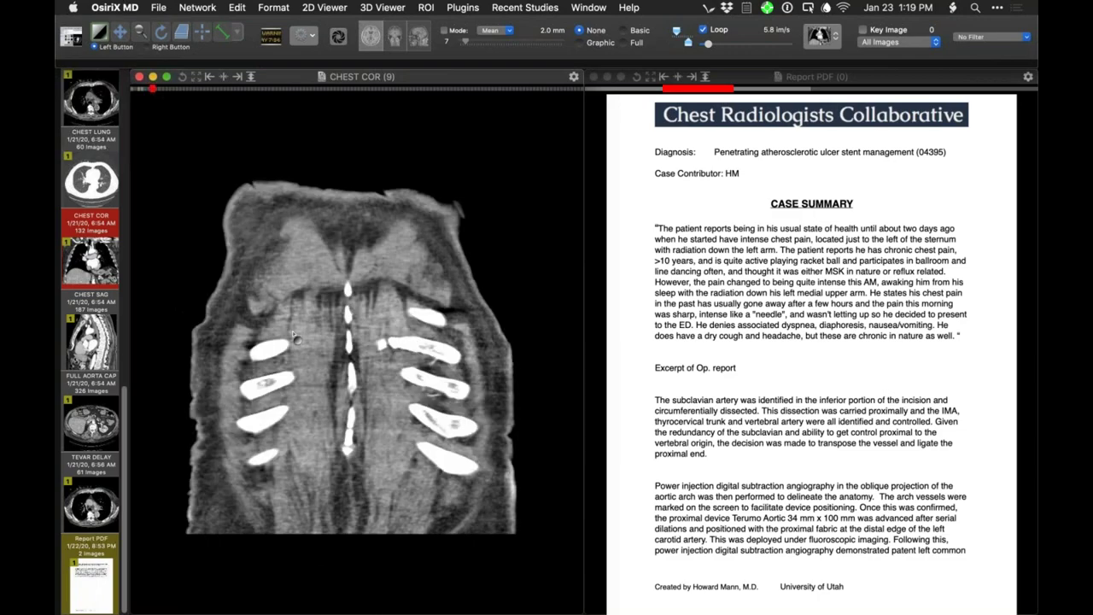
scroll(291, 399, down, 8)
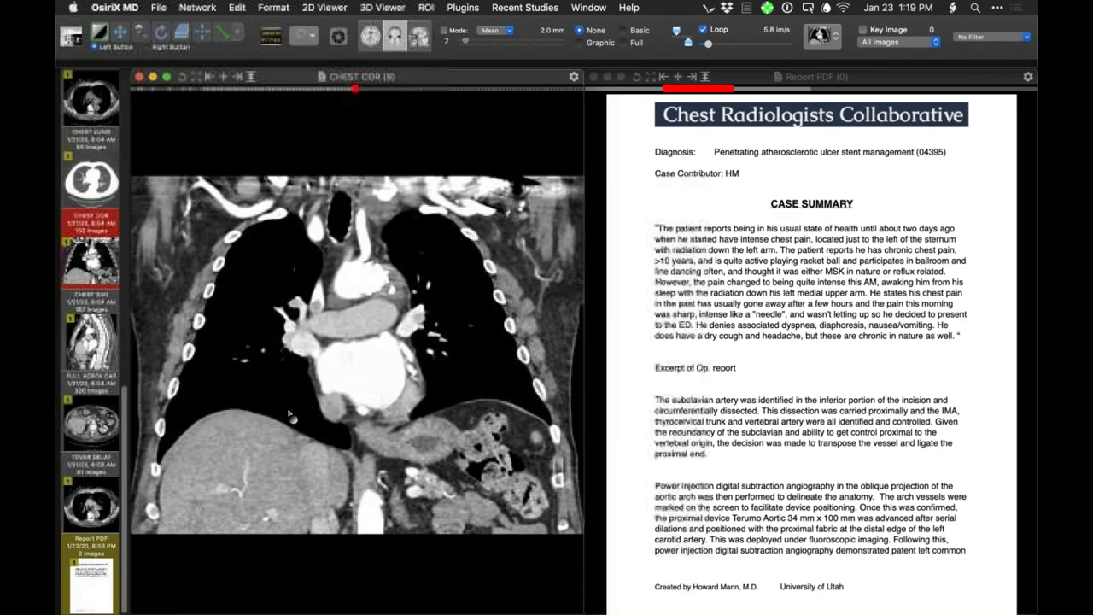
scroll(313, 414, up, 5)
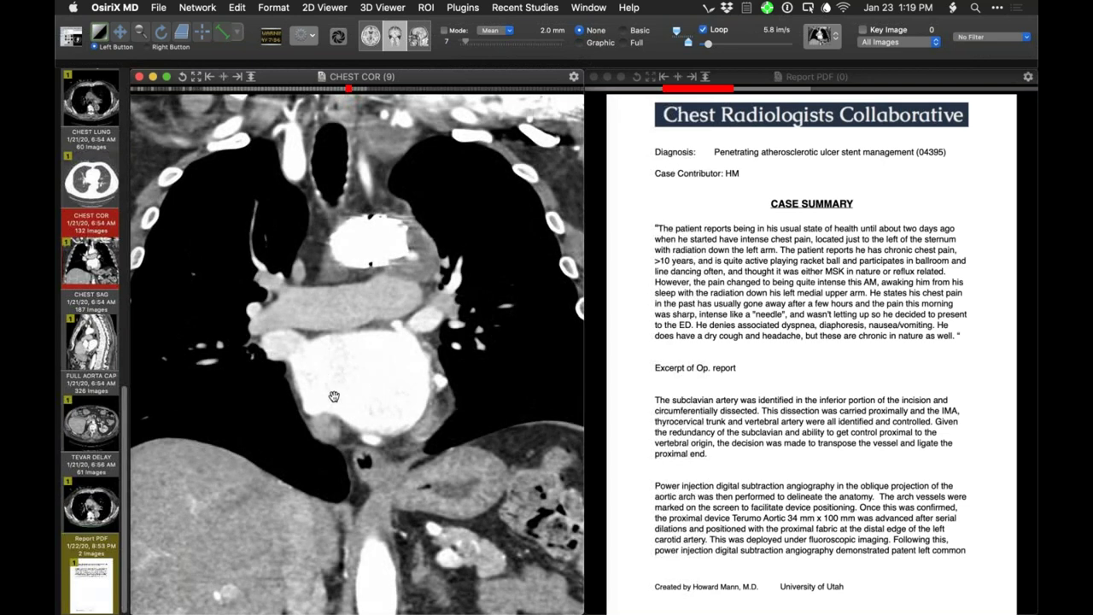
drag(334, 396, 335, 461)
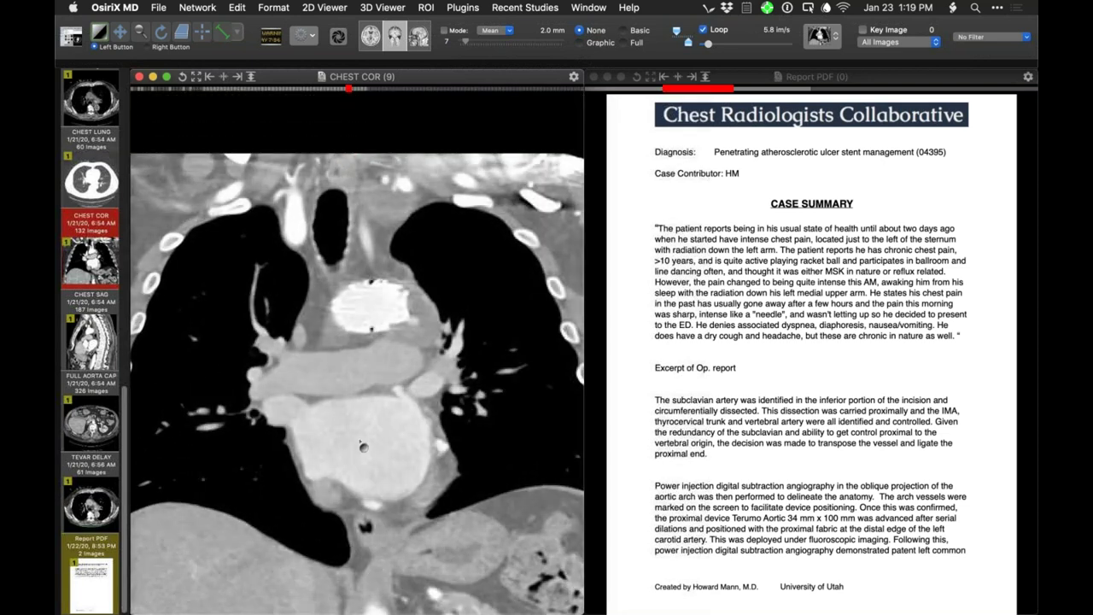
scroll(97, 268, up, 3)
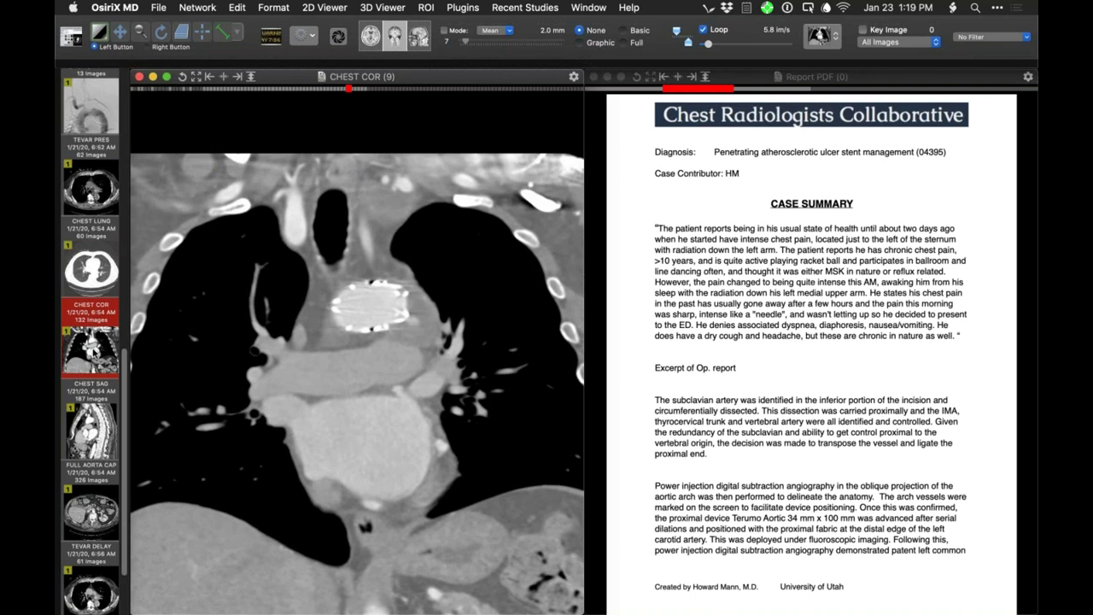
scroll(90, 322, up, 10)
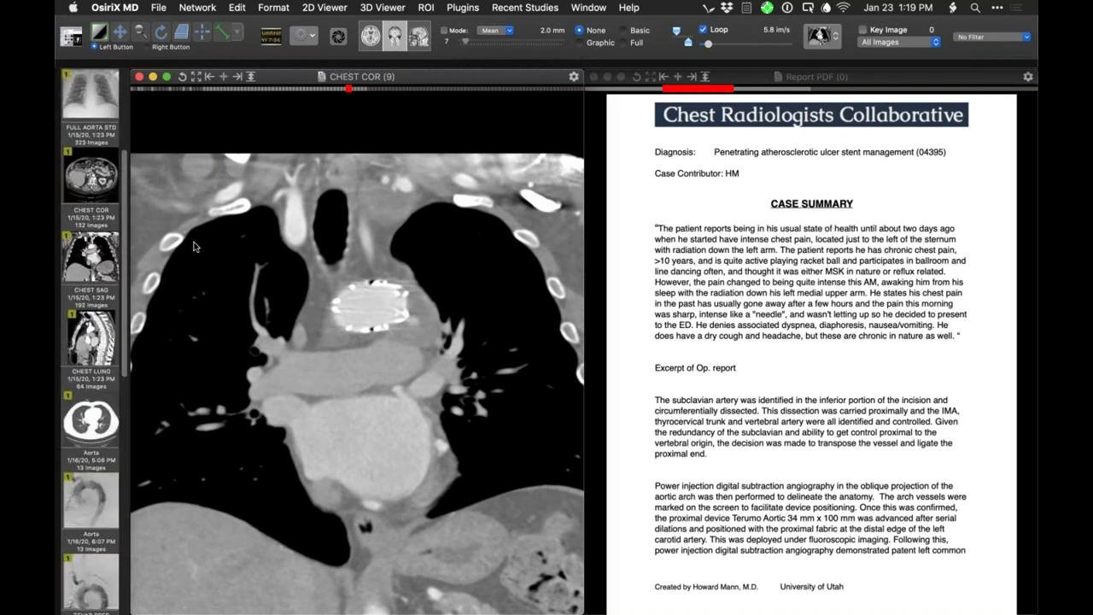
Load the other case's CHEST COR and page to anterior arch-and-heart slices, then load CHEST SAG.
drag(381, 259, 340, 335)
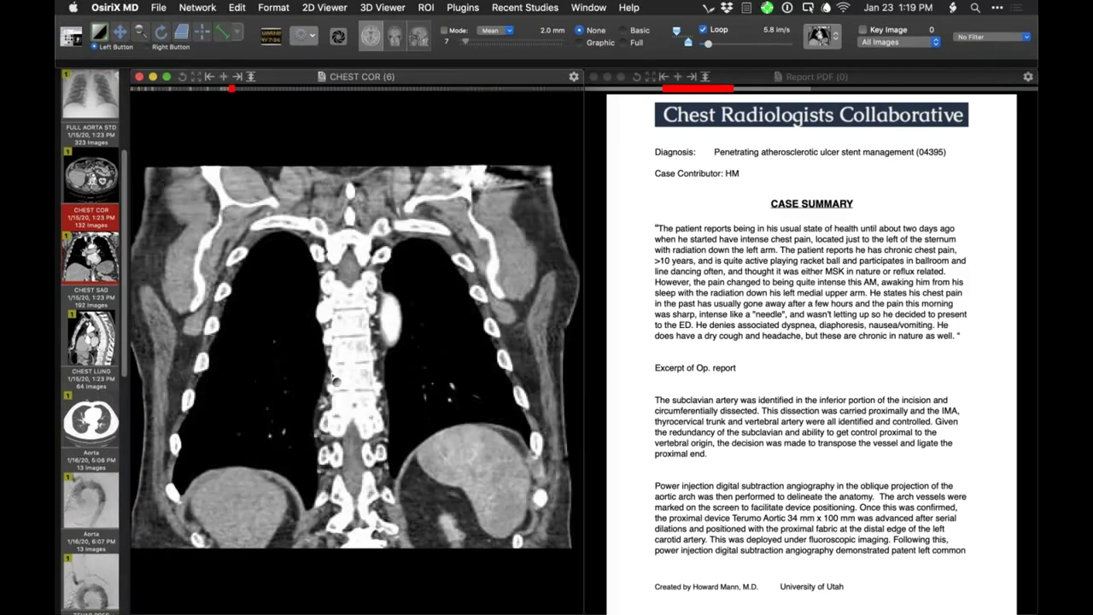
scroll(333, 413, down, 10)
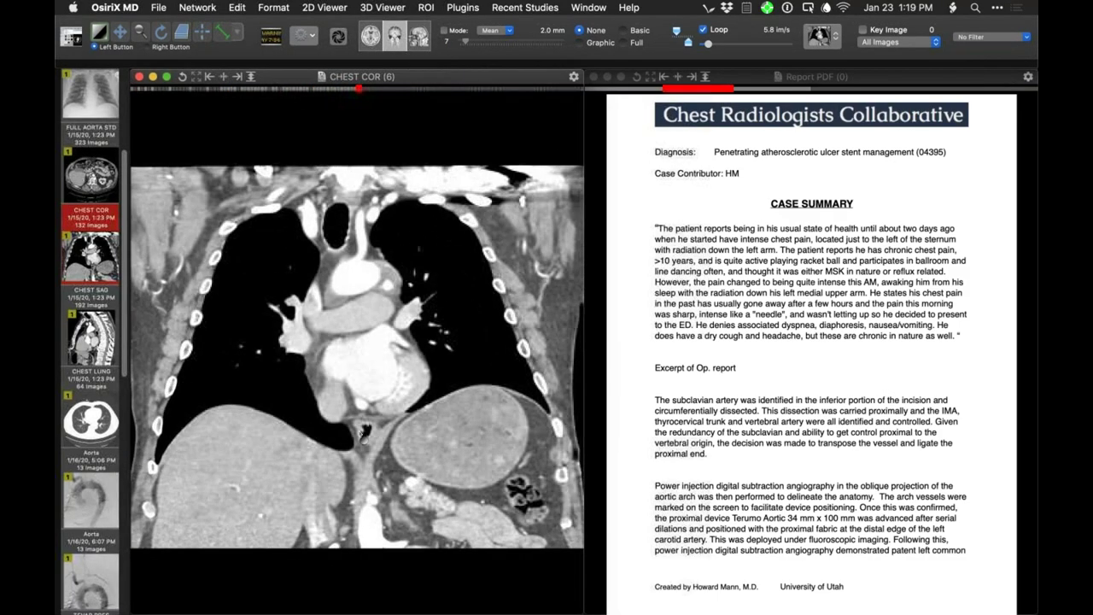
scroll(393, 432, up, 4)
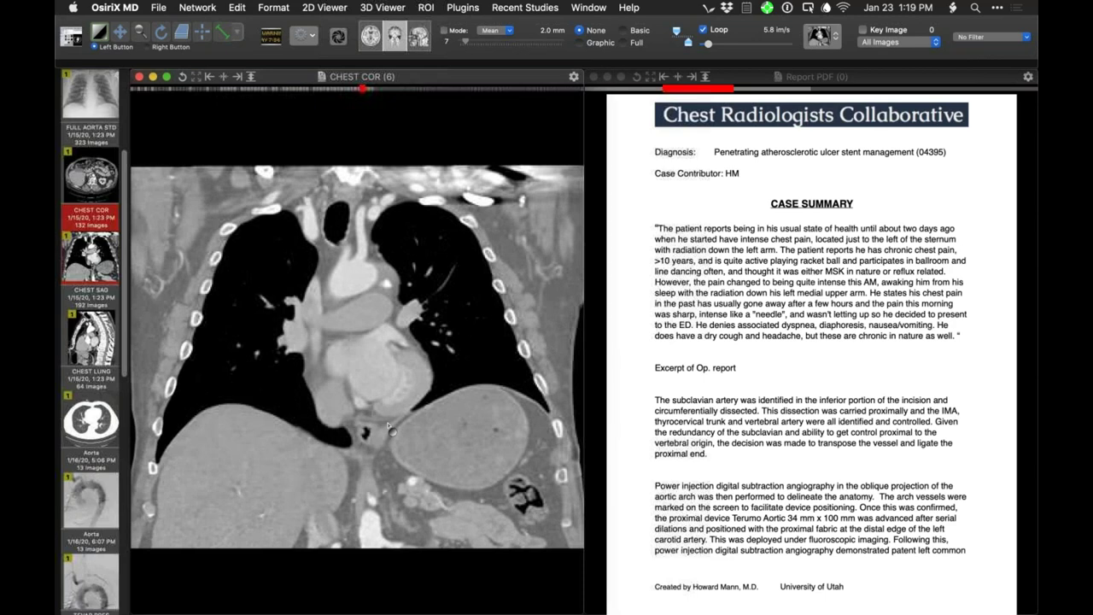
scroll(388, 423, down, 4)
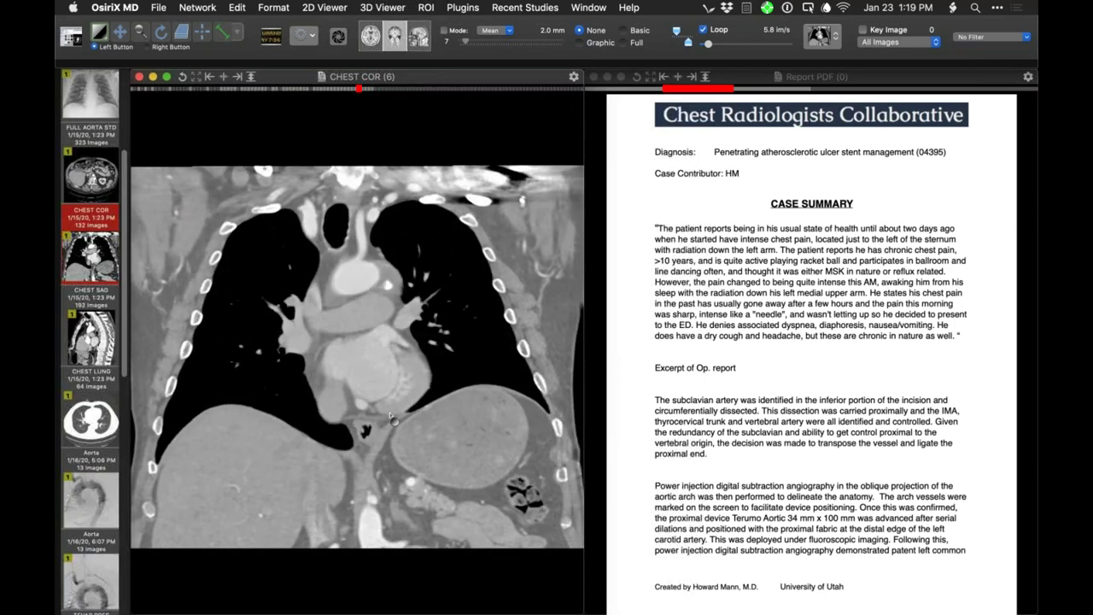
scroll(395, 410, up, 5)
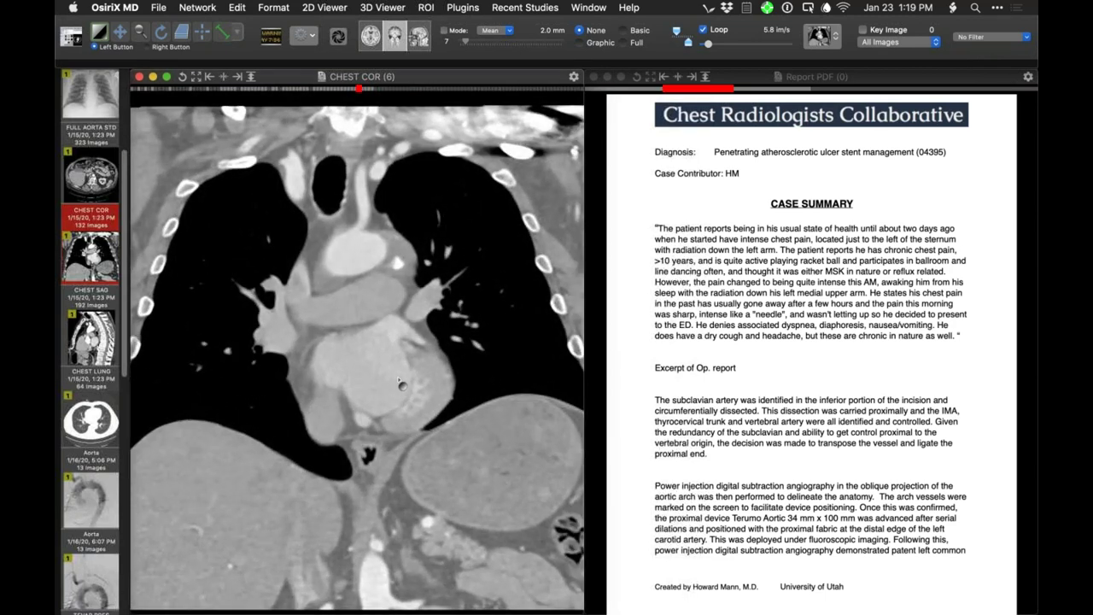
scroll(401, 382, up, 8)
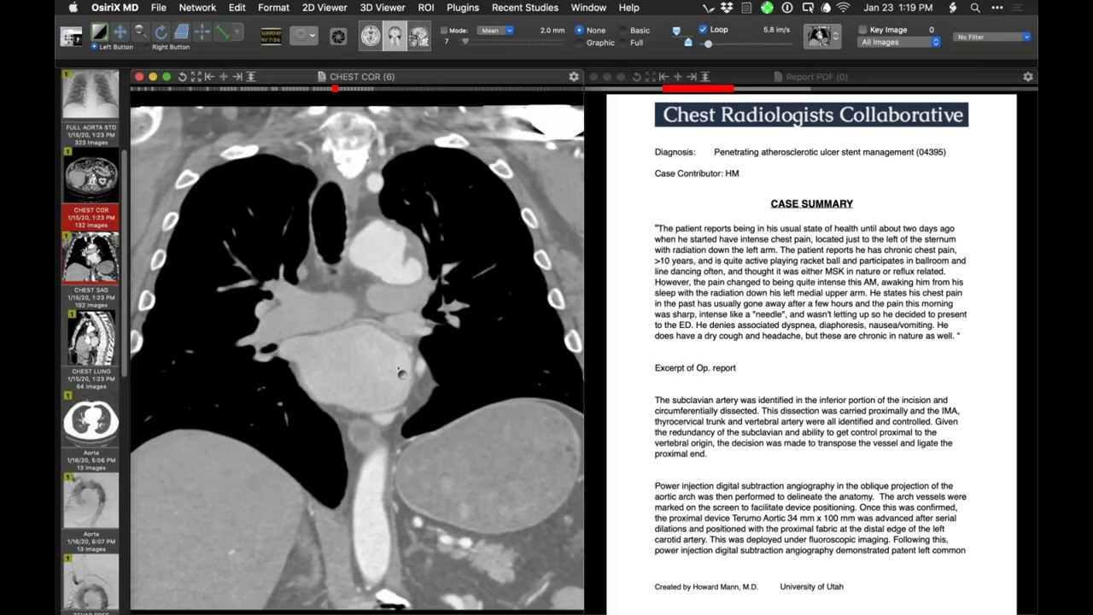
scroll(399, 368, up, 4)
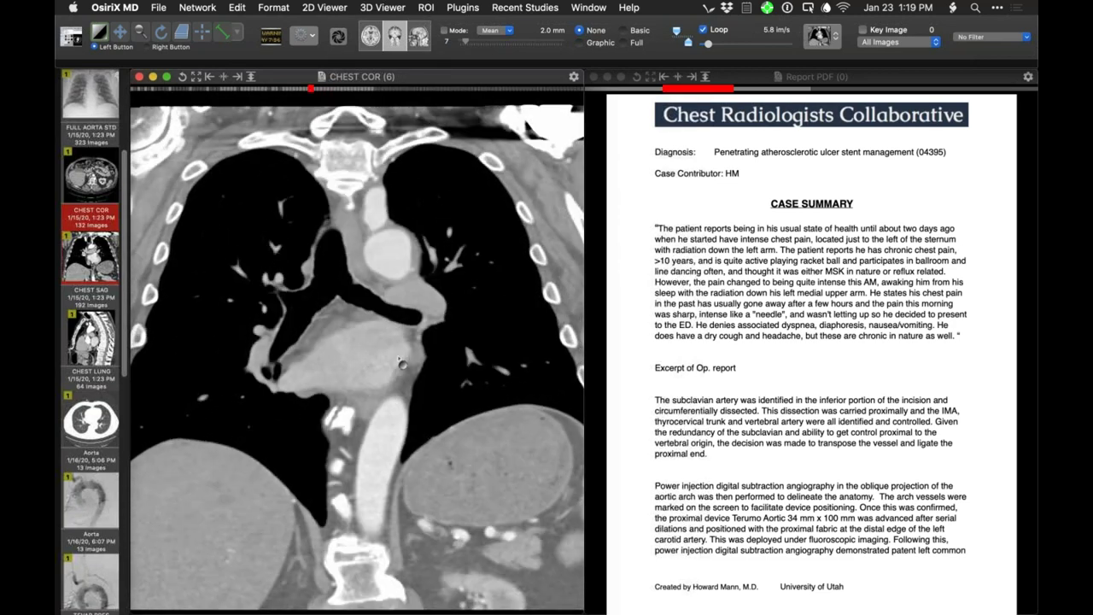
scroll(402, 367, down, 6)
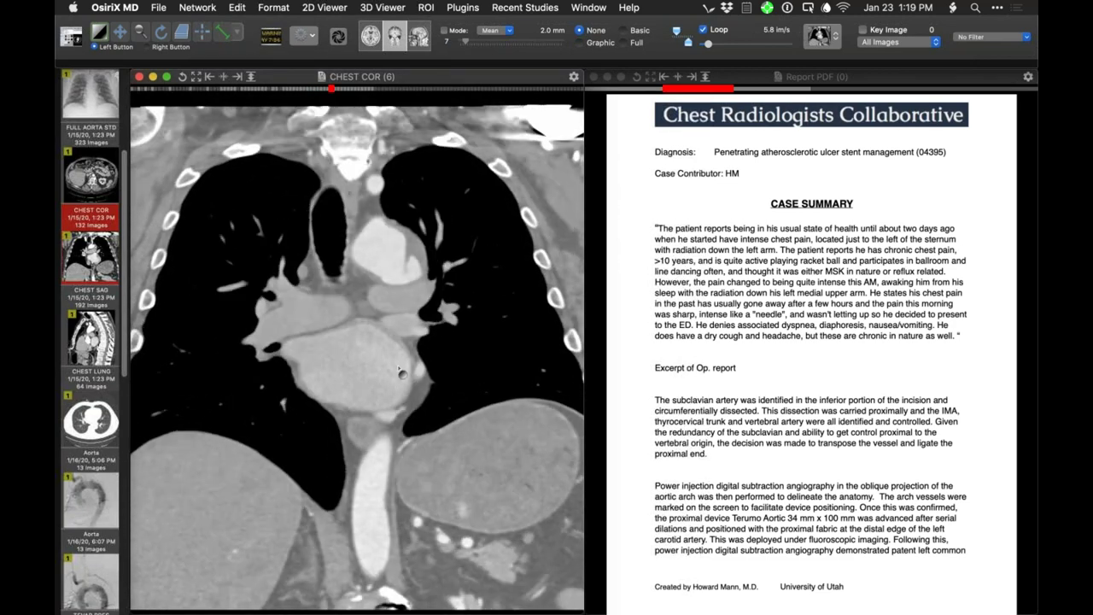
scroll(401, 374, down, 3)
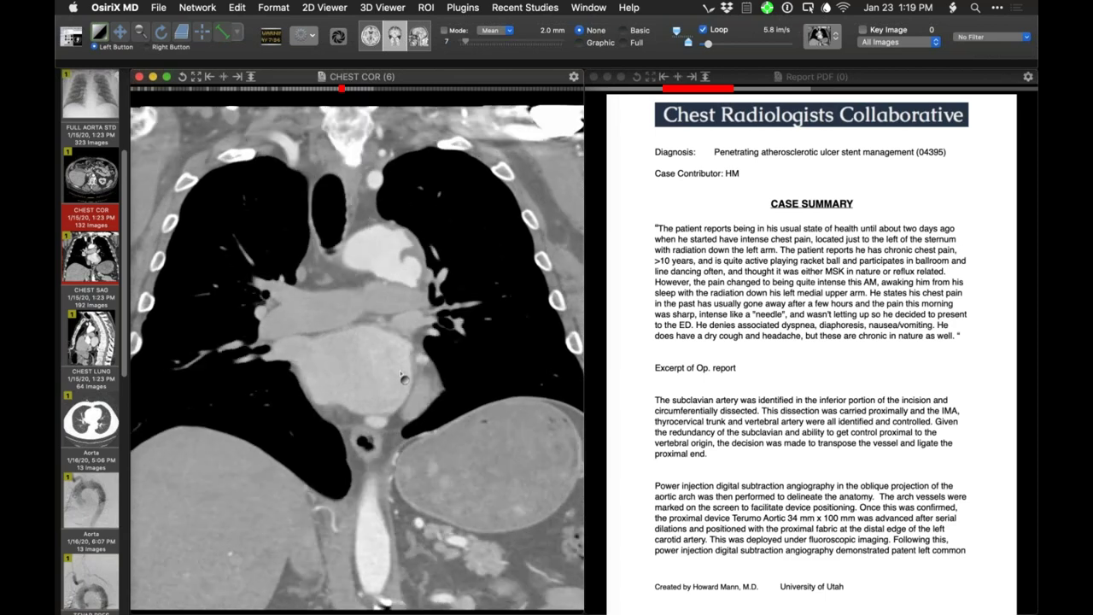
scroll(402, 376, down, 4)
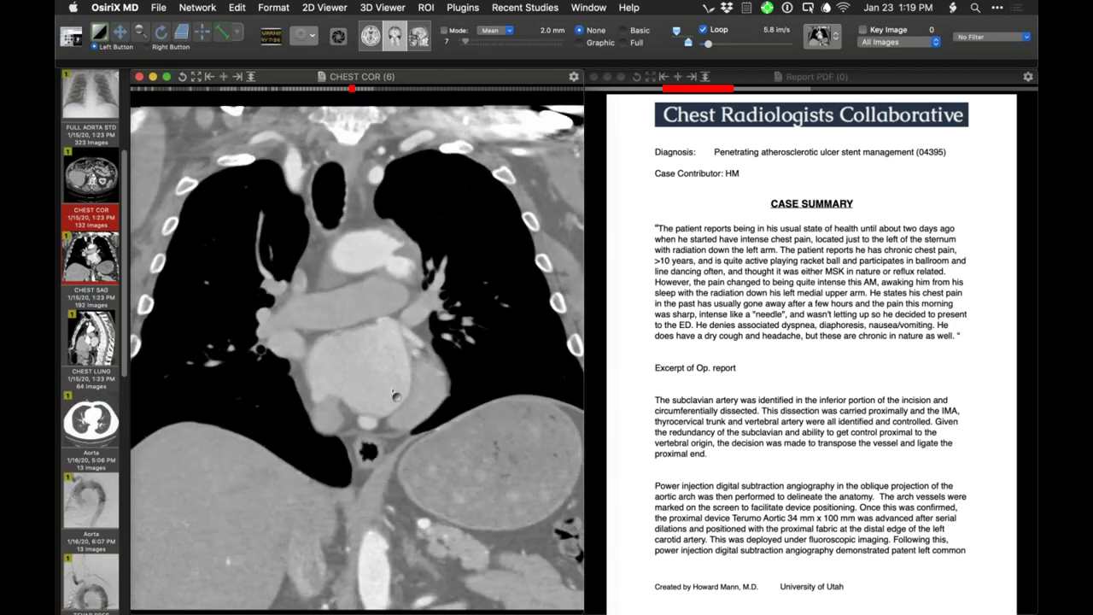
drag(90, 339, 305, 323)
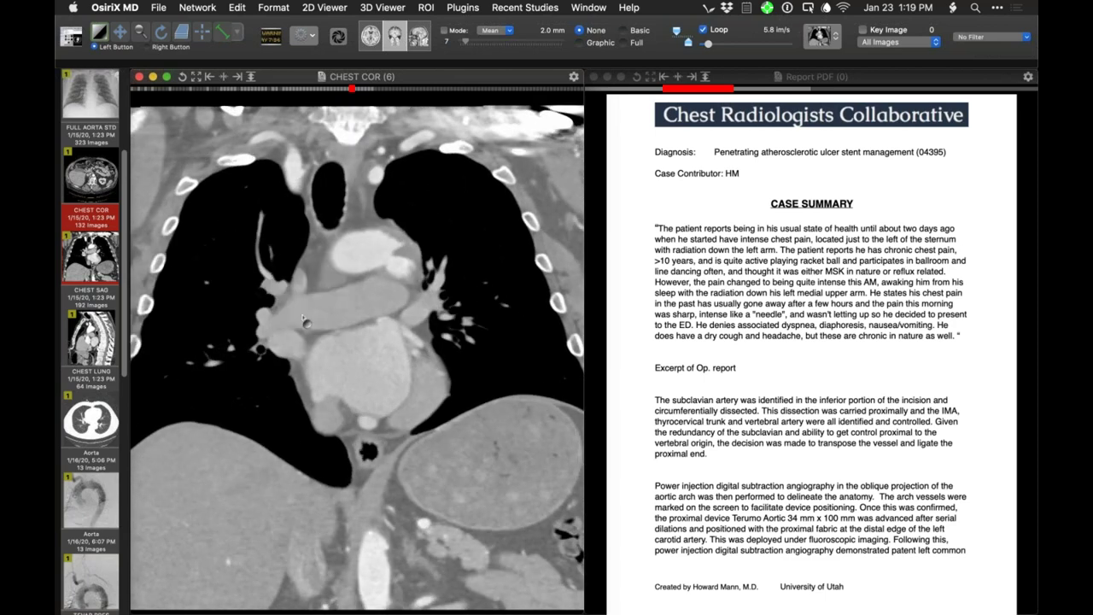
Step the 192-image CHEST SAG series to sagittal slices through the aortic arch and heart.
scroll(302, 346, down, 20)
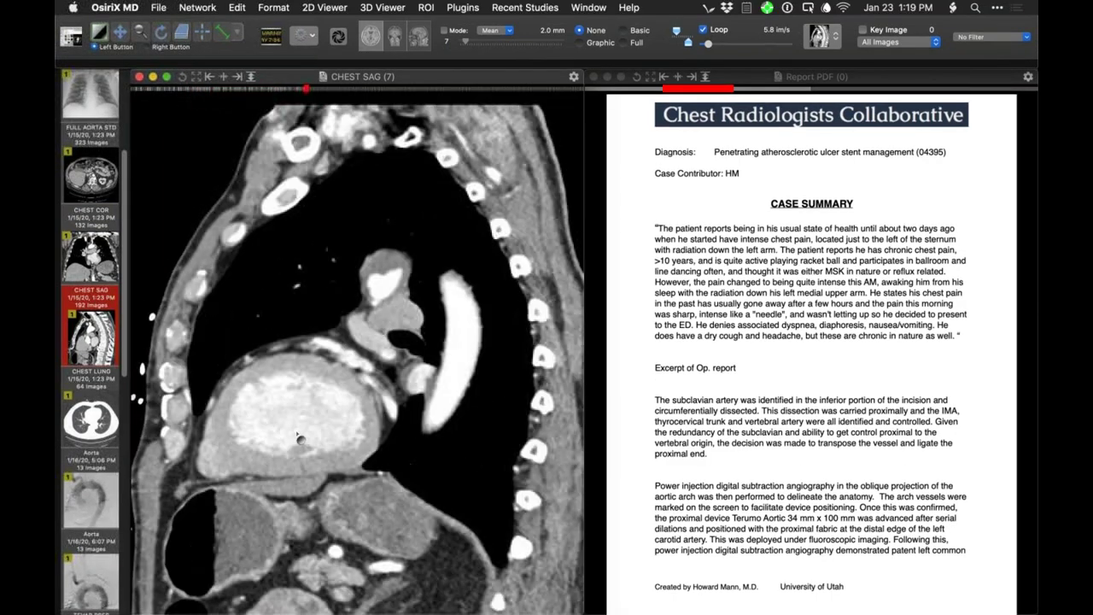
scroll(298, 440, up, 8)
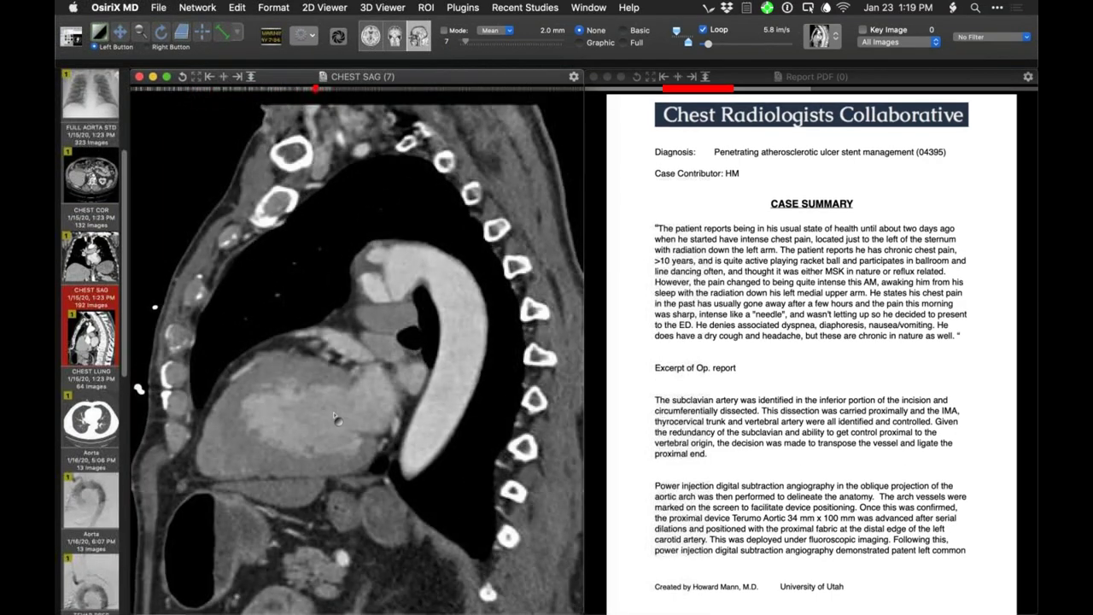
scroll(329, 429, up, 5)
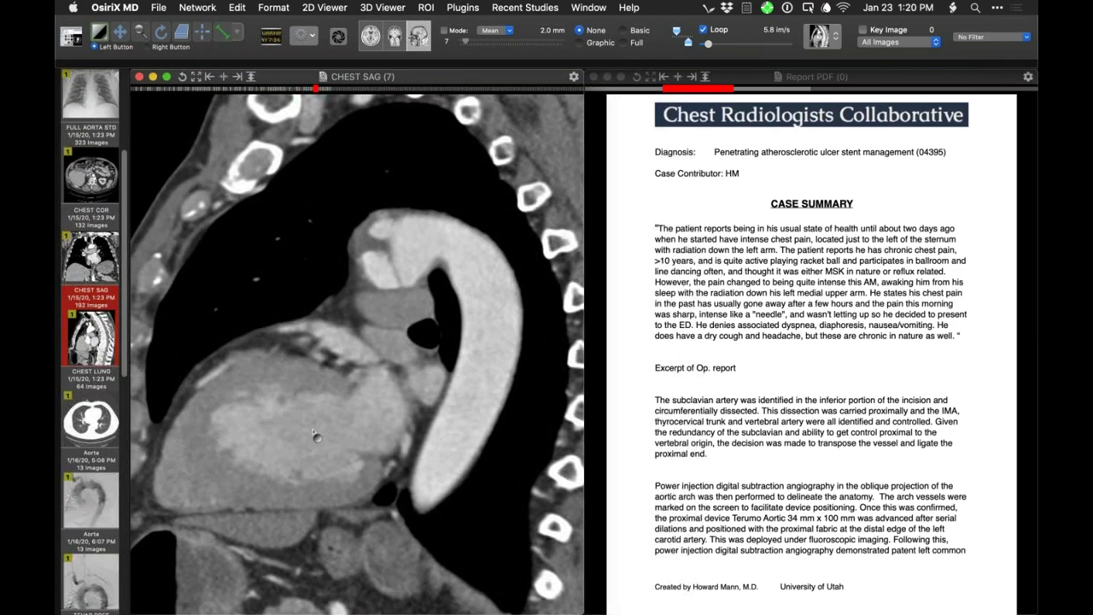
scroll(316, 435, down, 6)
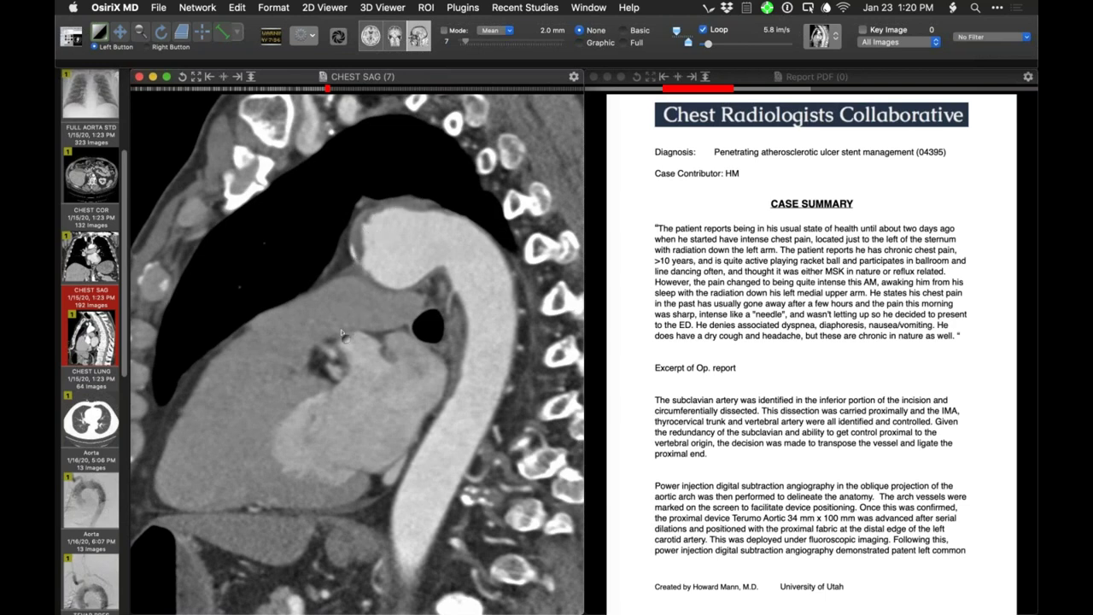
scroll(341, 357, up, 3)
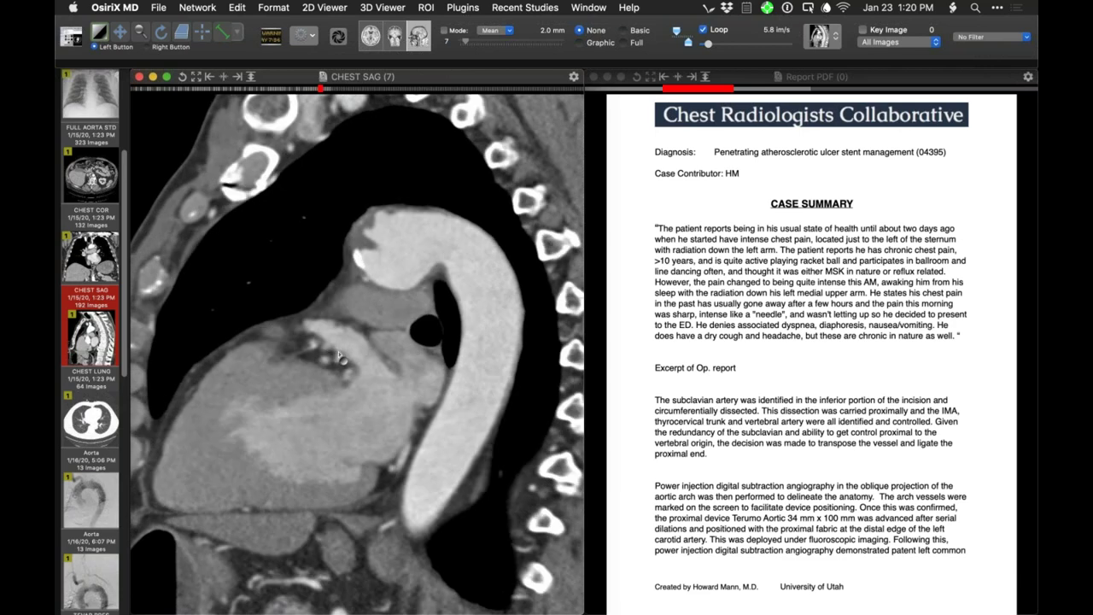
scroll(341, 357, down, 5)
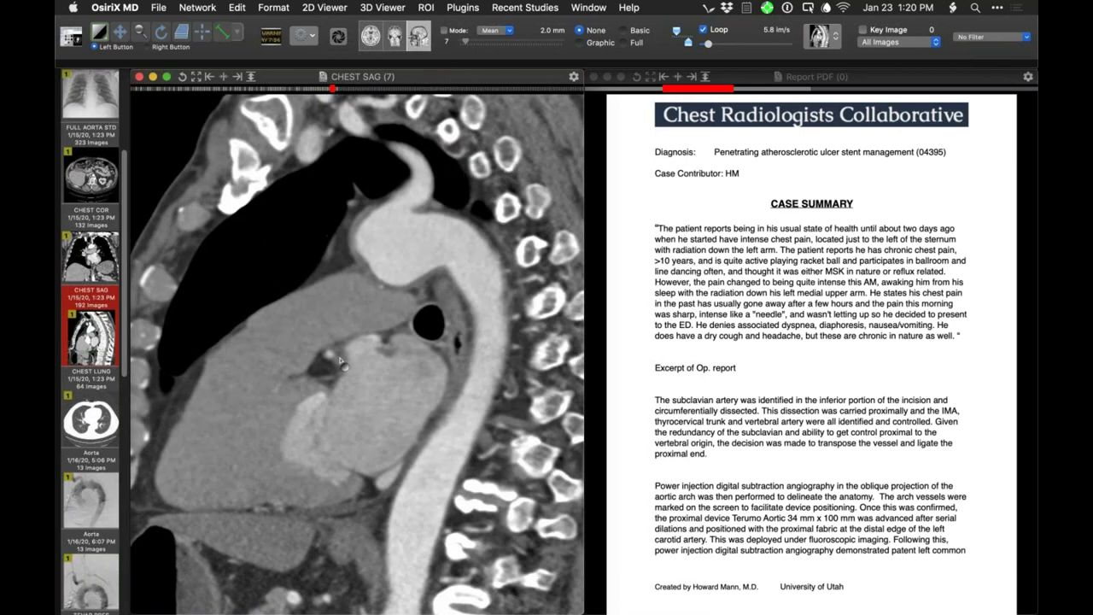
scroll(341, 357, up, 3)
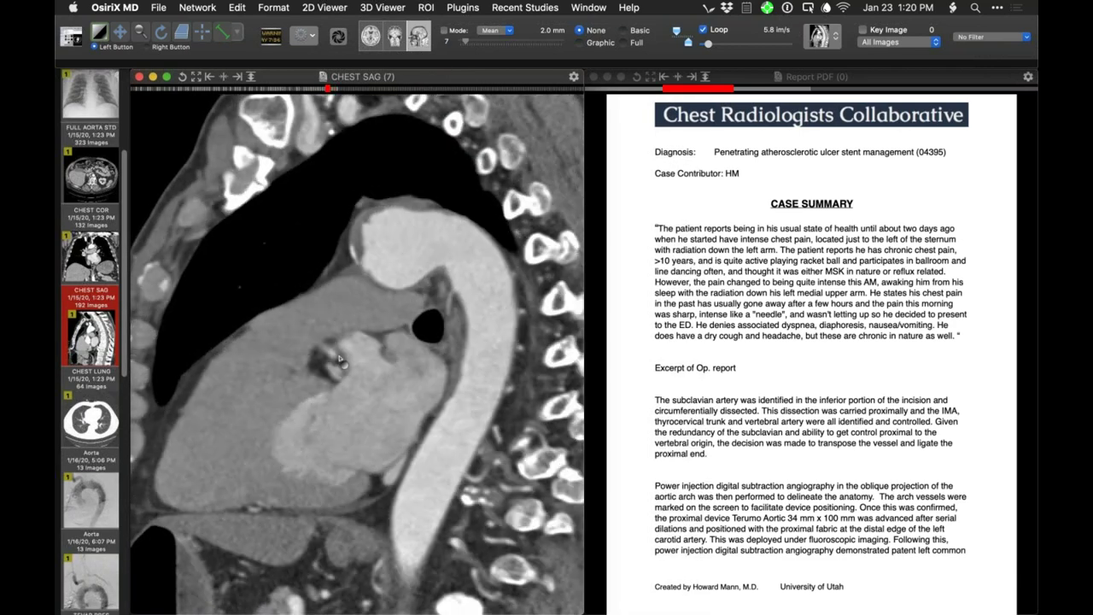
scroll(340, 357, down, 4)
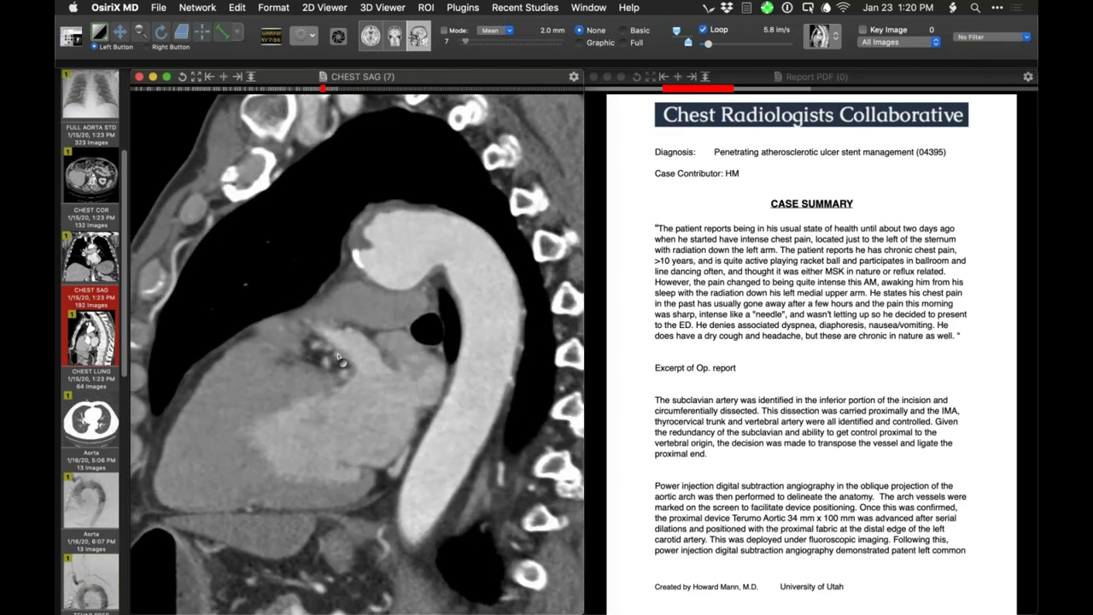
scroll(339, 361, down, 1)
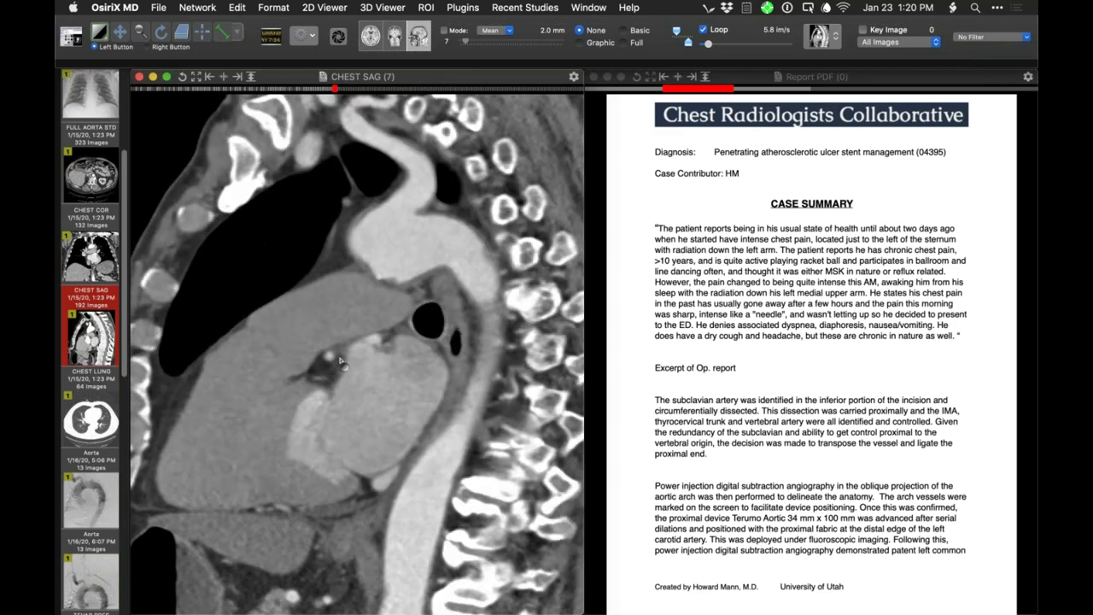
scroll(341, 361, up, 3)
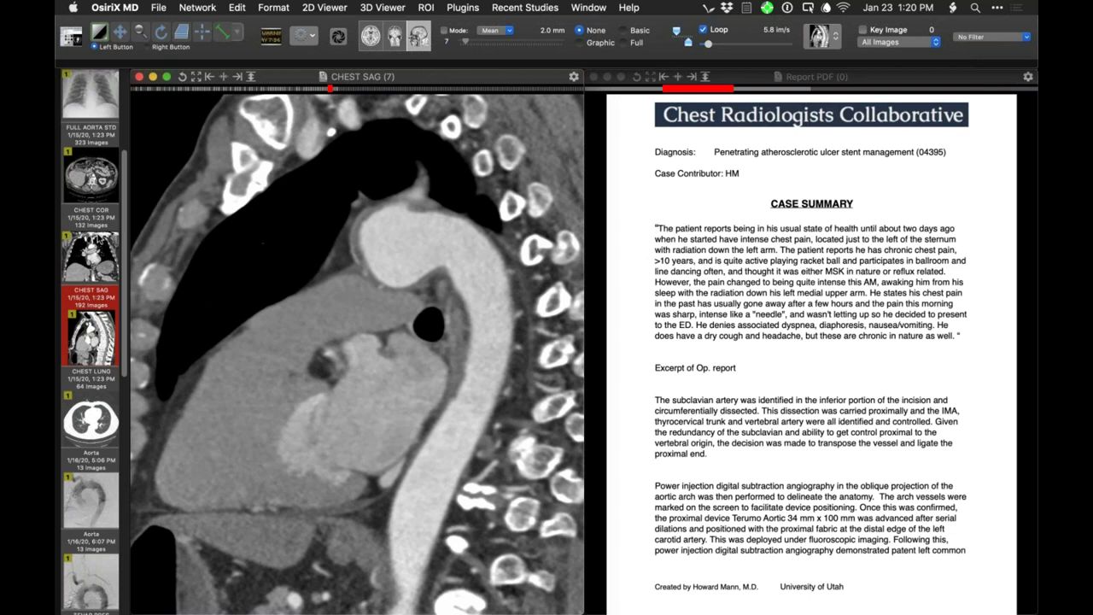
scroll(99, 240, up, 1)
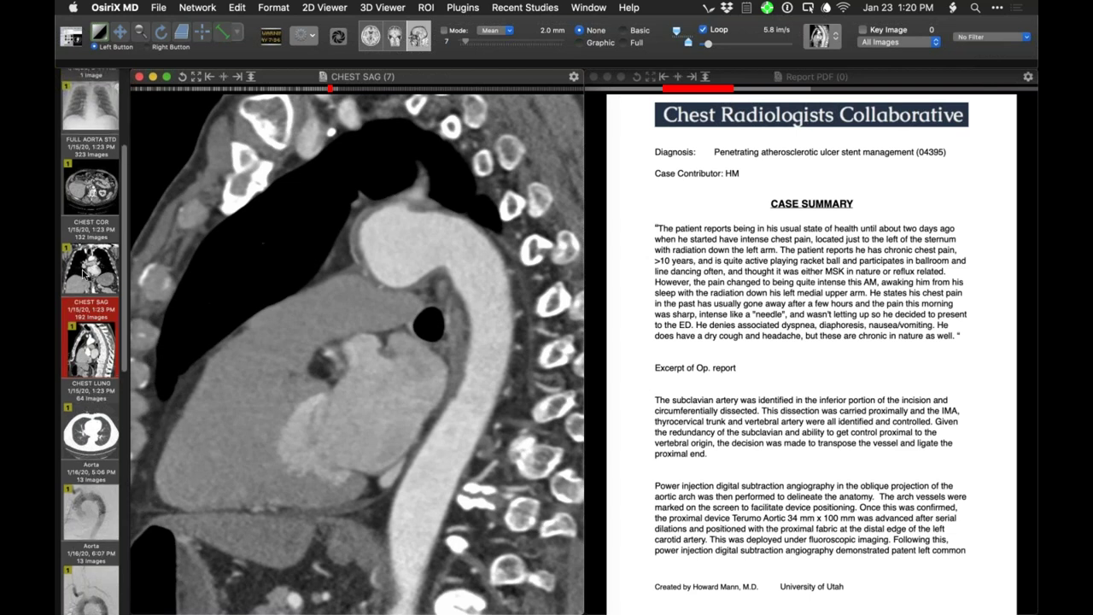
Reload the 132-image CHEST COR series in the left viewer and magnify it.
drag(84, 273, 272, 289)
scroll(290, 344, down, 15)
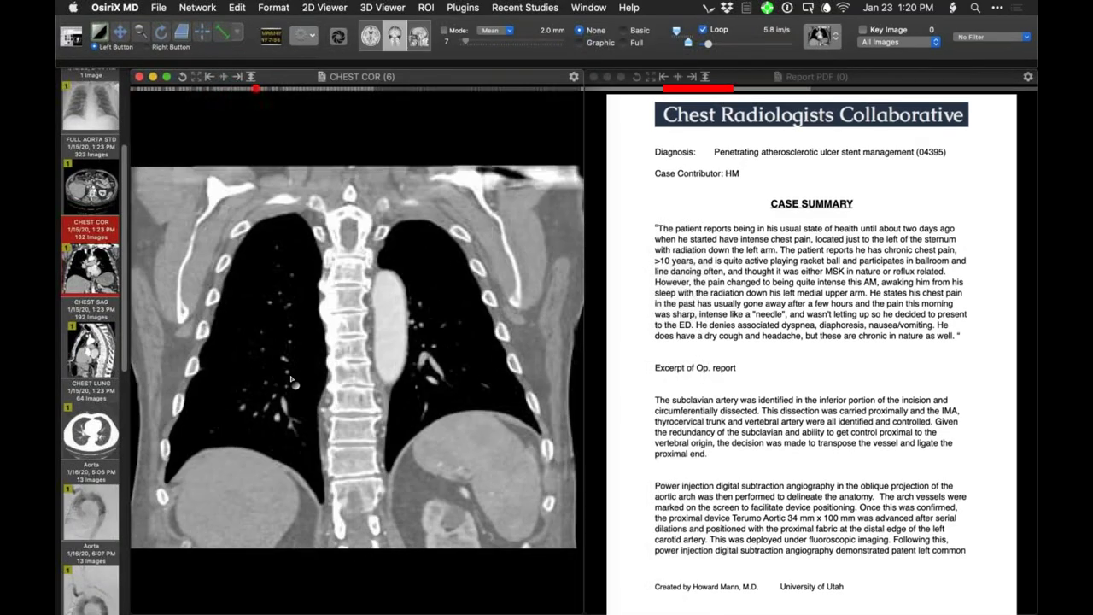
drag(301, 419, 324, 353)
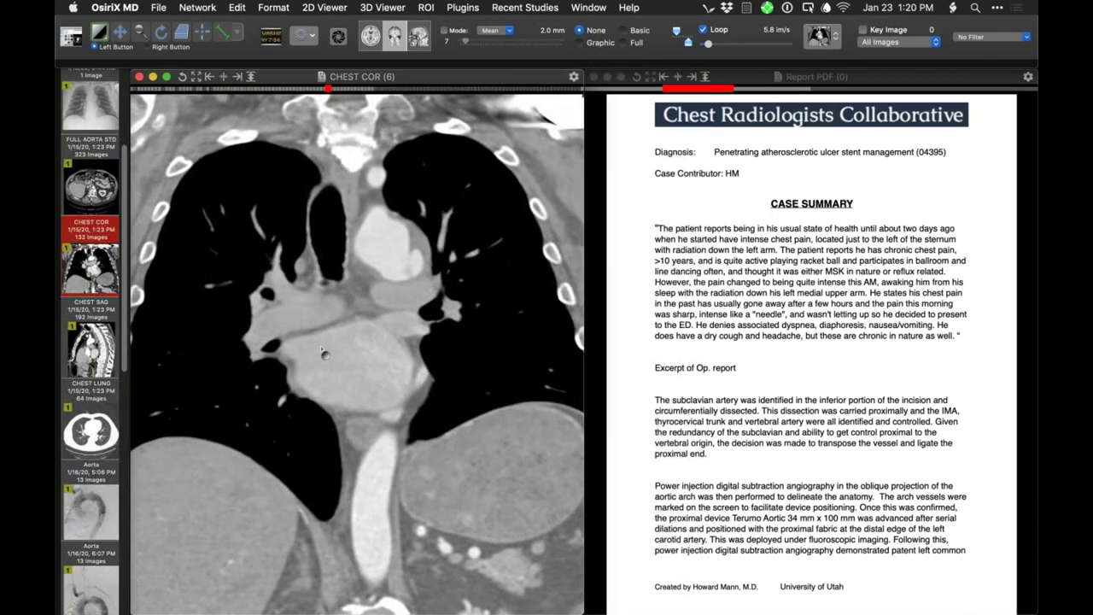
Scroll back and forth through the coronal slices of the aortic arch and heart.
scroll(323, 354, down, 5)
scroll(323, 368, up, 3)
scroll(324, 353, up, 2)
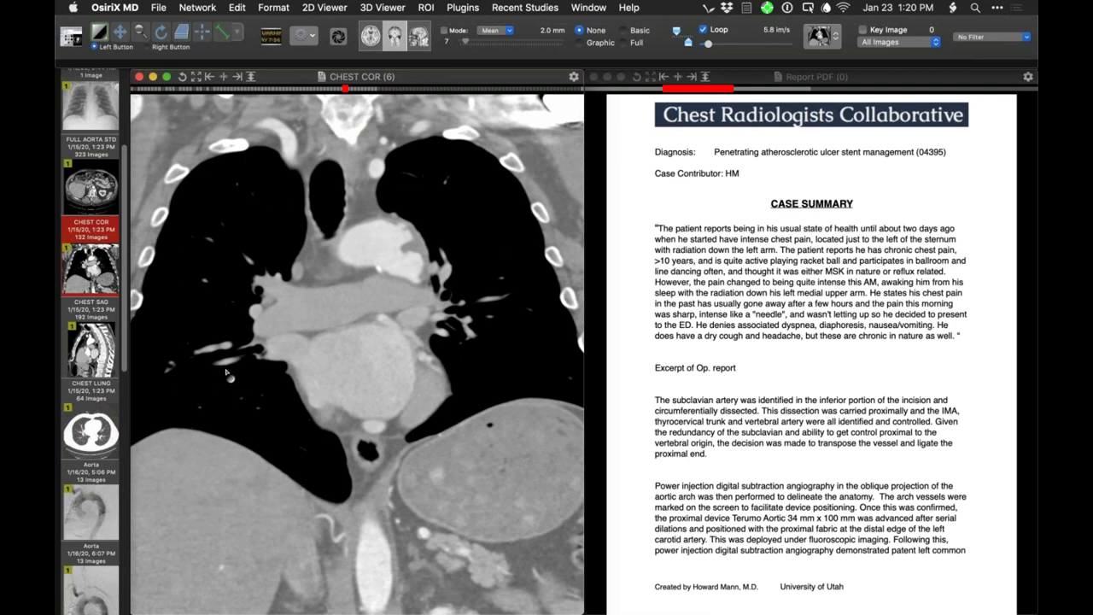
scroll(288, 340, up, 1)
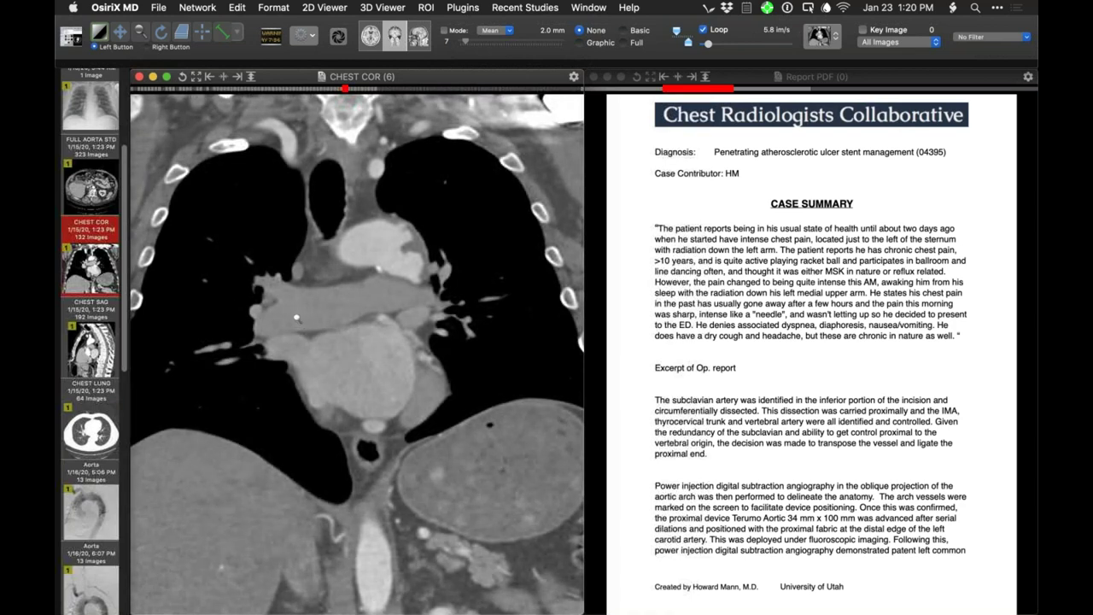
scroll(296, 316, up, 1)
scroll(307, 292, up, 8)
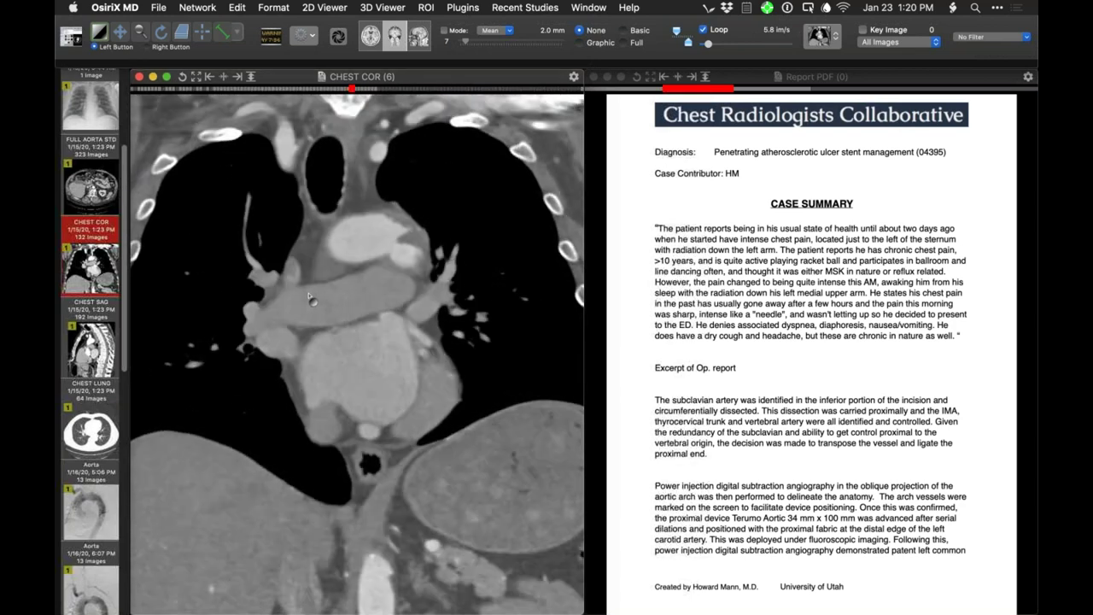
scroll(307, 272, up, 13)
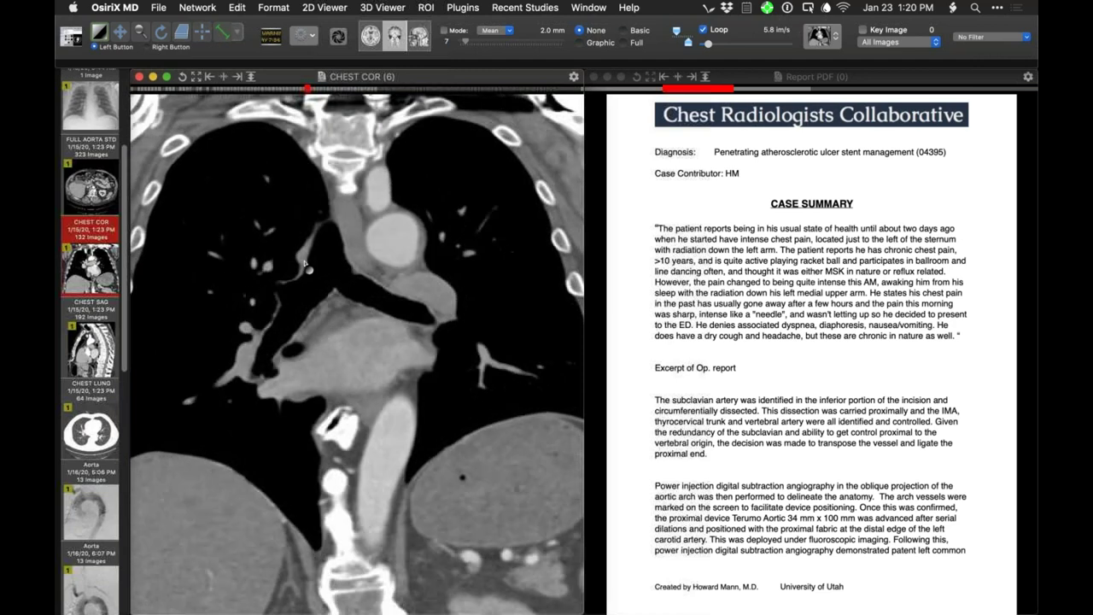
scroll(301, 256, down, 8)
scroll(301, 269, down, 6)
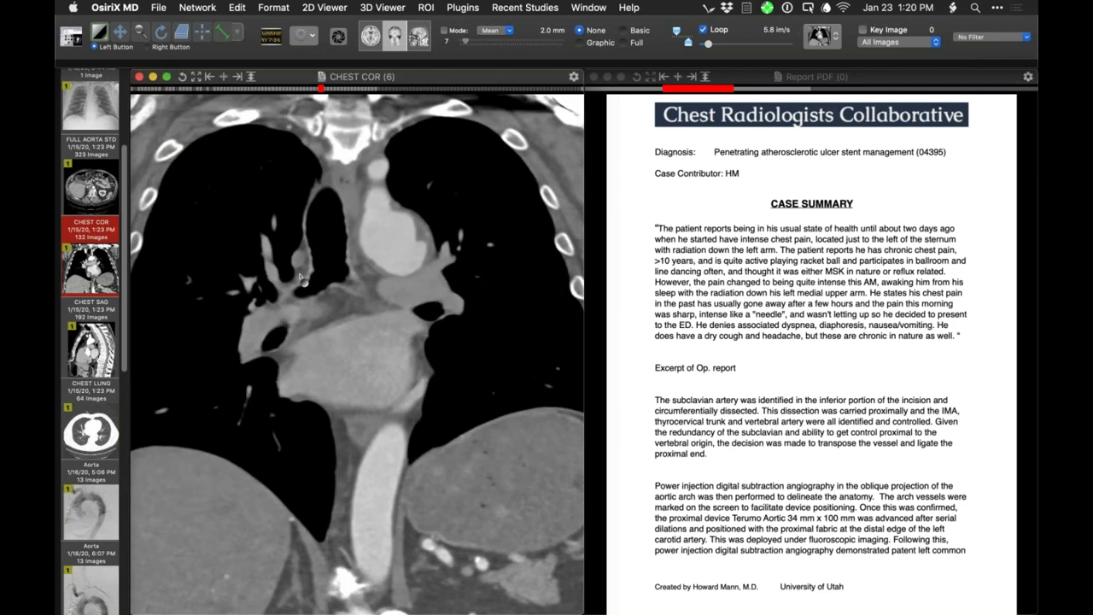
scroll(300, 282, down, 5)
scroll(301, 292, down, 3)
scroll(301, 296, down, 3)
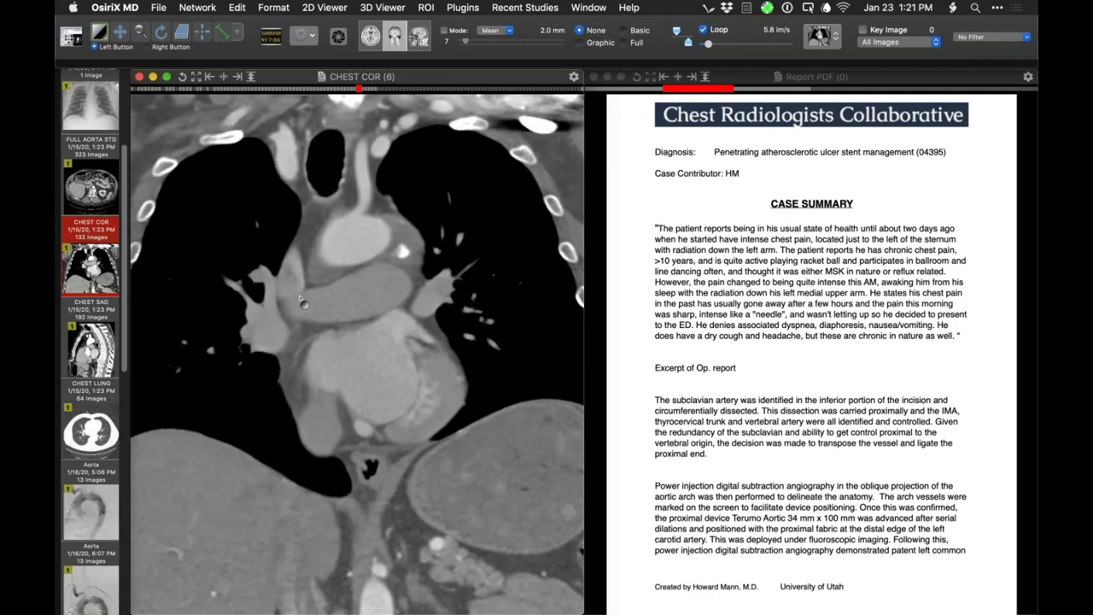